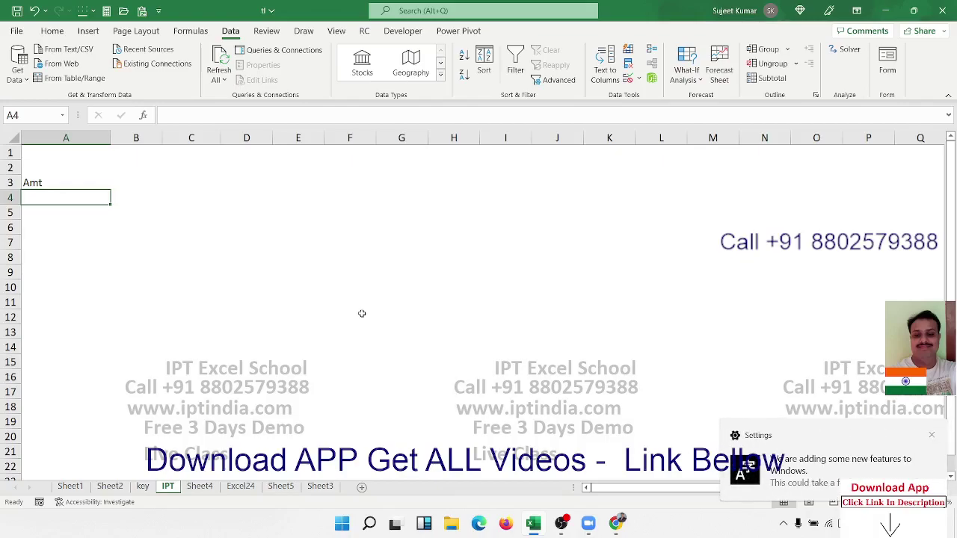
# - Enter the amount in A4 and switch it to General format so it shows 105
pyautogui.write('1900')
pyautogui.press('Tab')
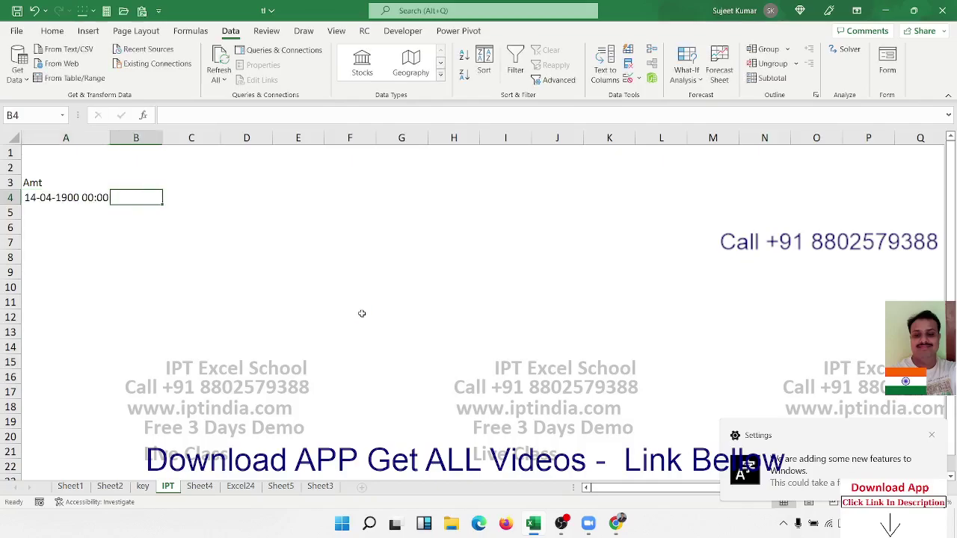
pyautogui.press('Left')
pyautogui.hotkey('ctrl', 'shift', '~')
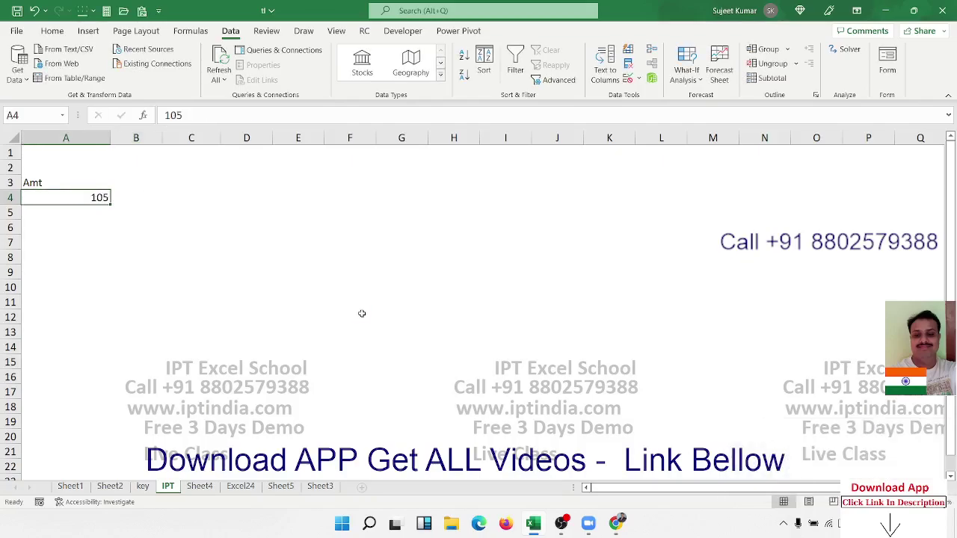
pyautogui.press('Right')
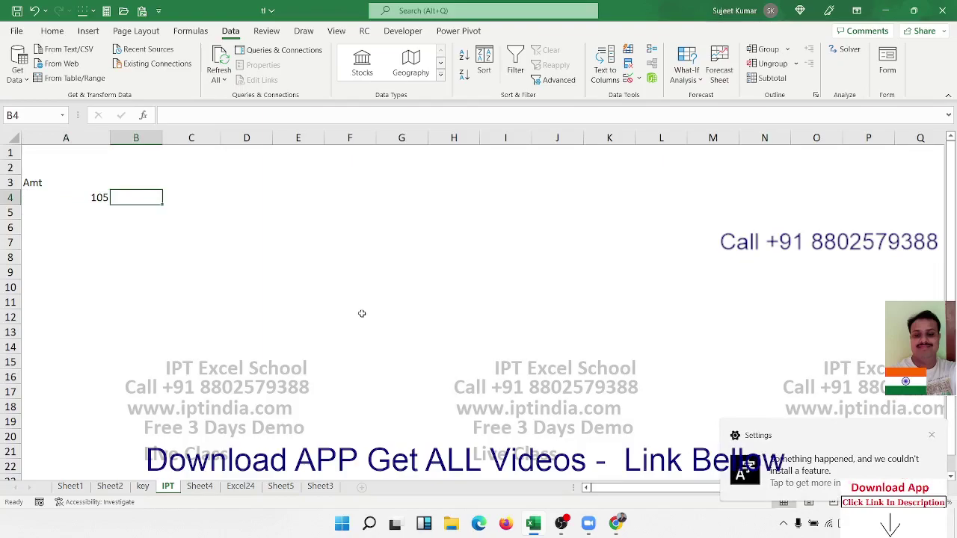
# - Type 'One Hundred five Only' in B4 as the amount's wording
pyautogui.write('One ')
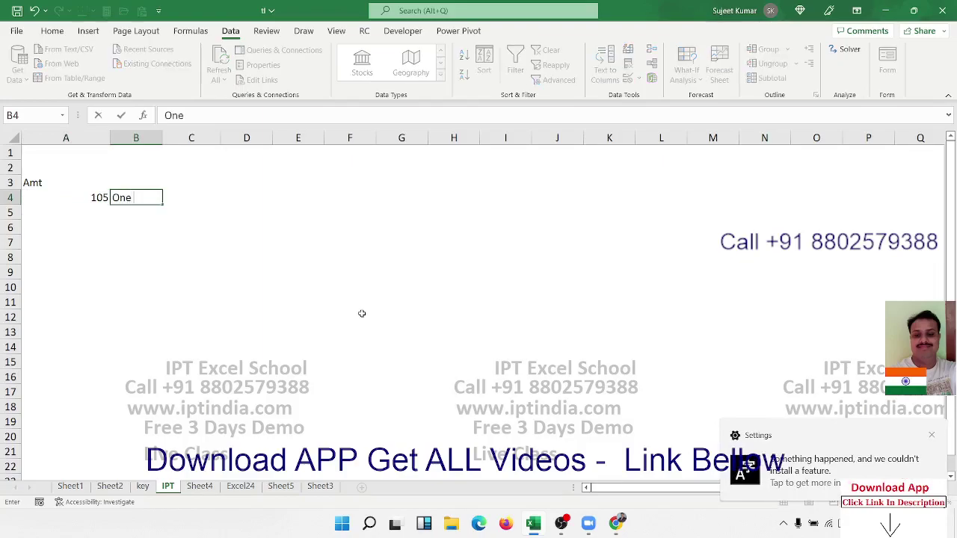
pyautogui.write('Hundre')
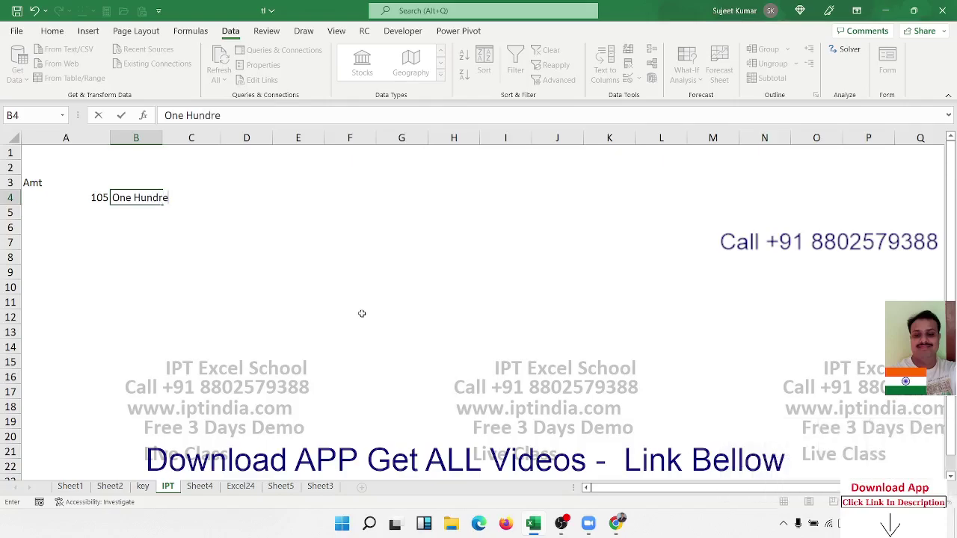
pyautogui.write('d')
pyautogui.write(' five O')
pyautogui.write('nly')
pyautogui.press('Return')
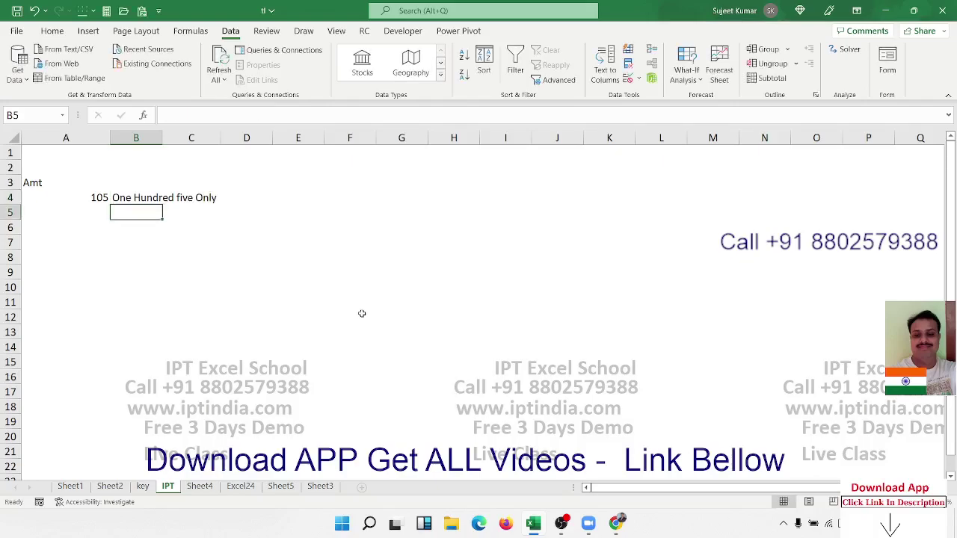
pyautogui.press('Up')
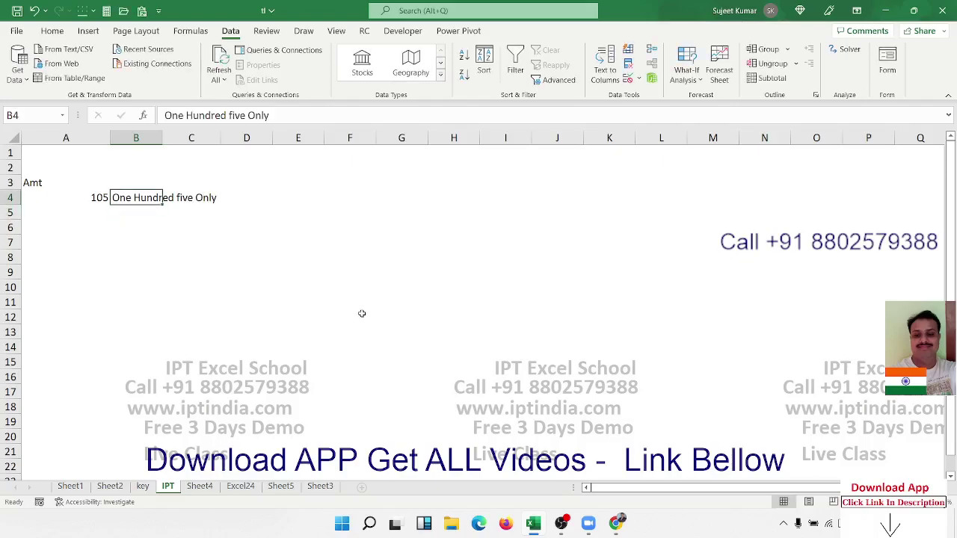
# - Browse the Lookup & Reference and Text function lists, then clear the wording from B4
pyautogui.click(190, 30)
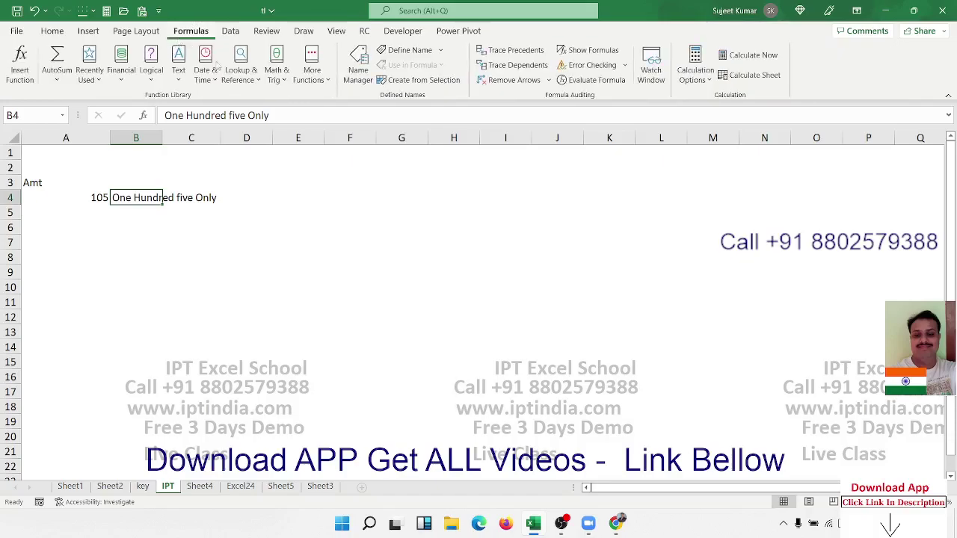
pyautogui.click(239, 75)
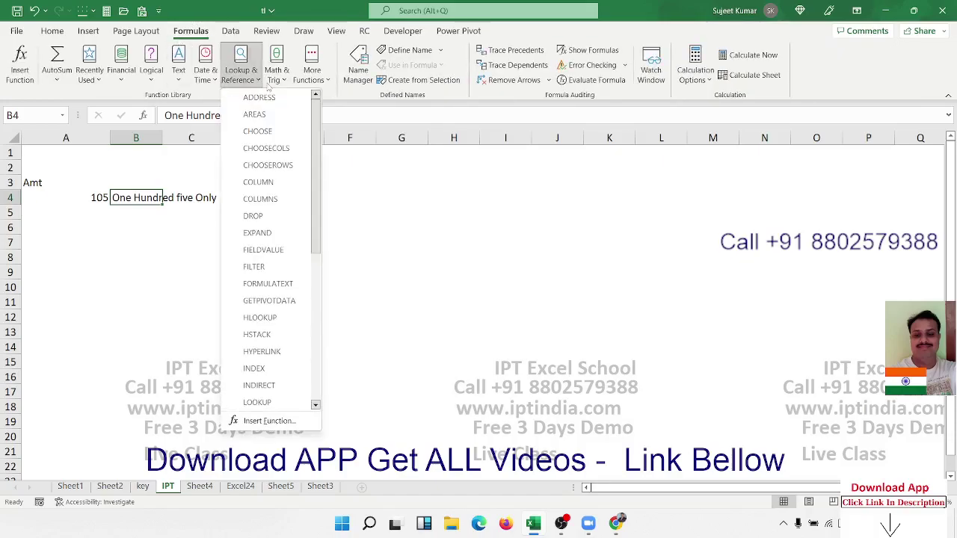
pyautogui.moveTo(204, 75)
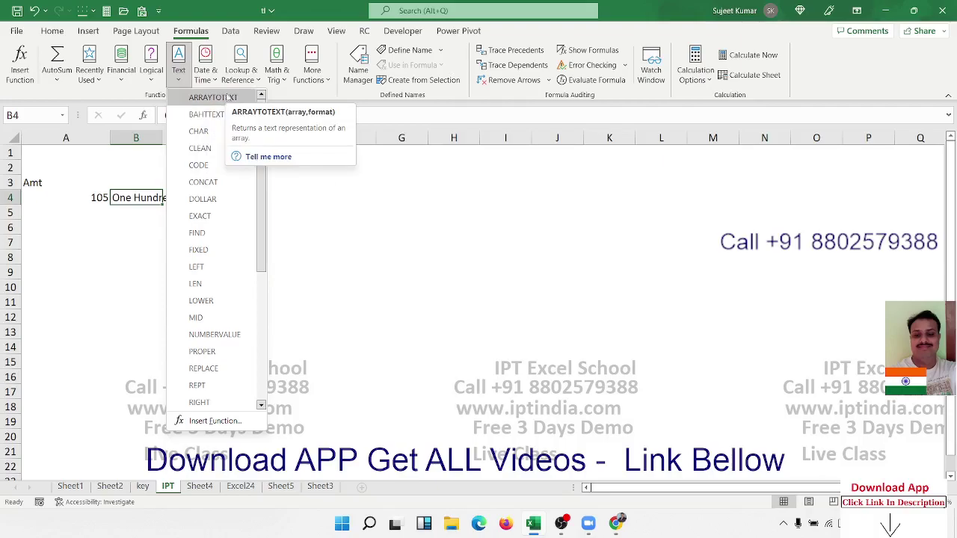
pyautogui.click(352, 187)
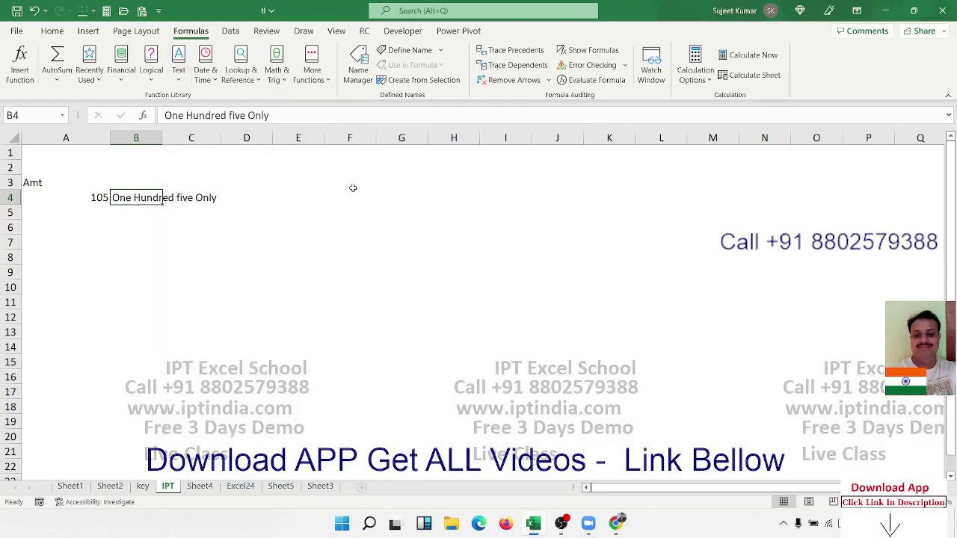
pyautogui.press('Delete')
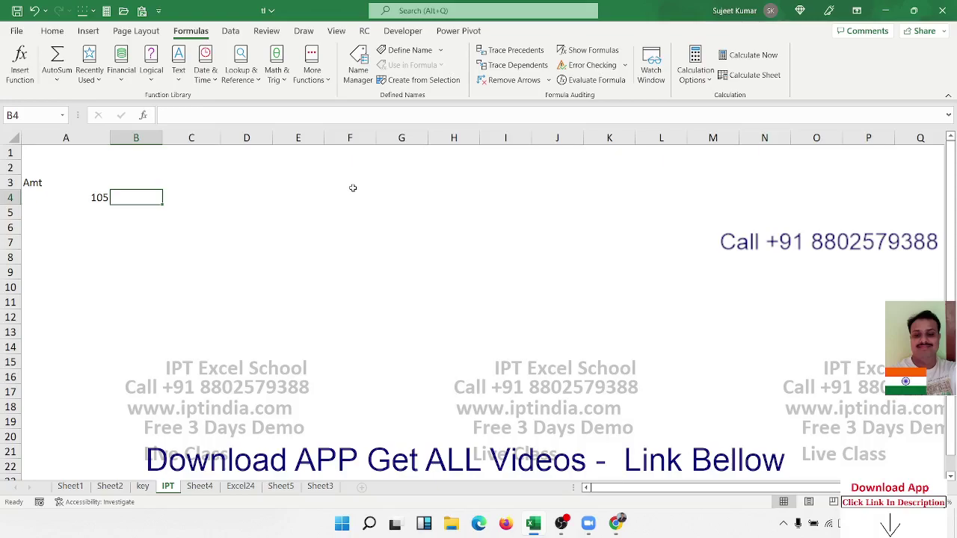
# - From cell E3, search Excel Help for 'number to word'
pyautogui.click(312, 178)
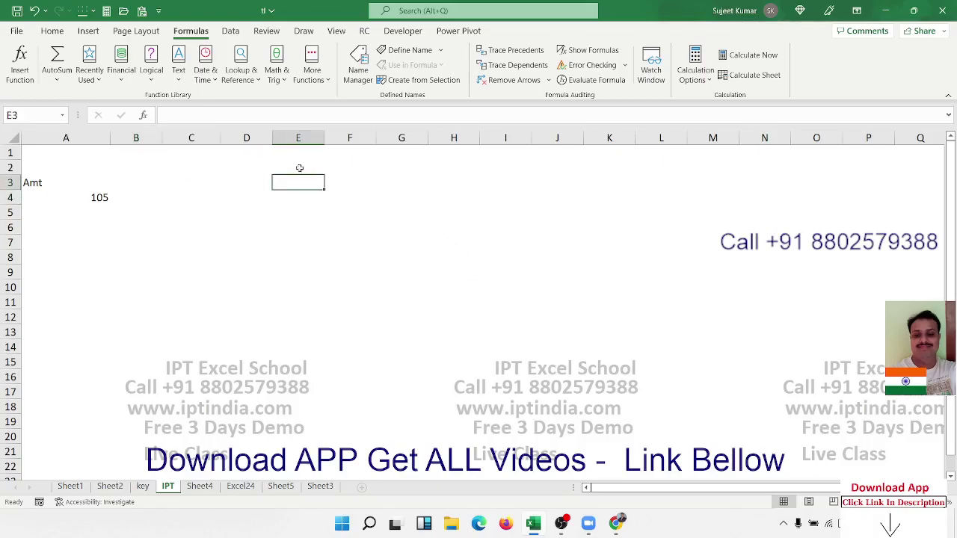
pyautogui.press('F1')
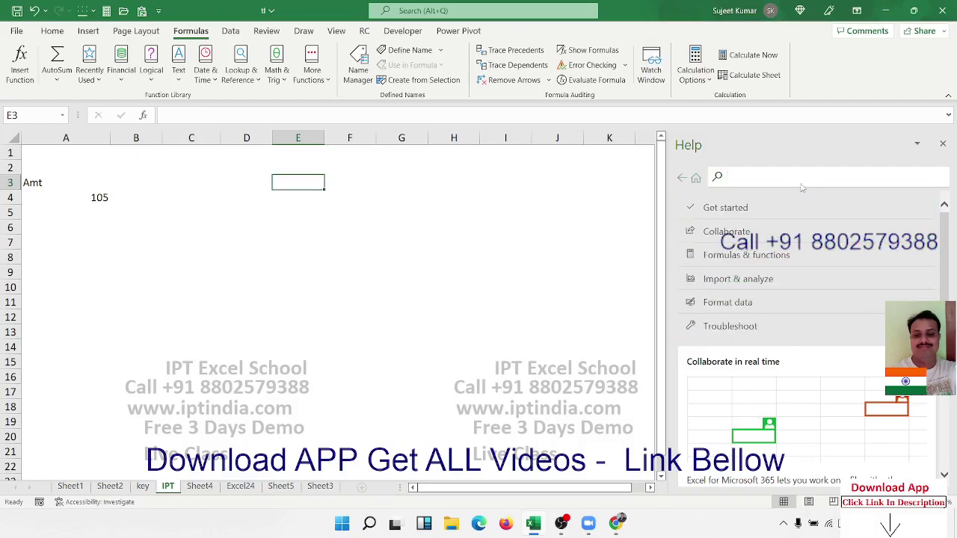
pyautogui.write('n')
pyautogui.write('umber')
pyautogui.write(' to w')
pyautogui.write('ord')
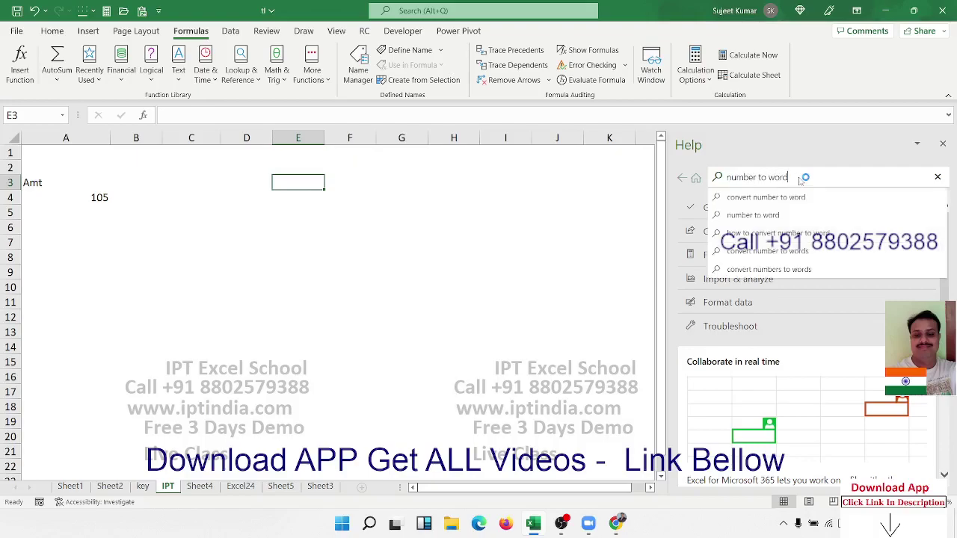
pyautogui.press('Return')
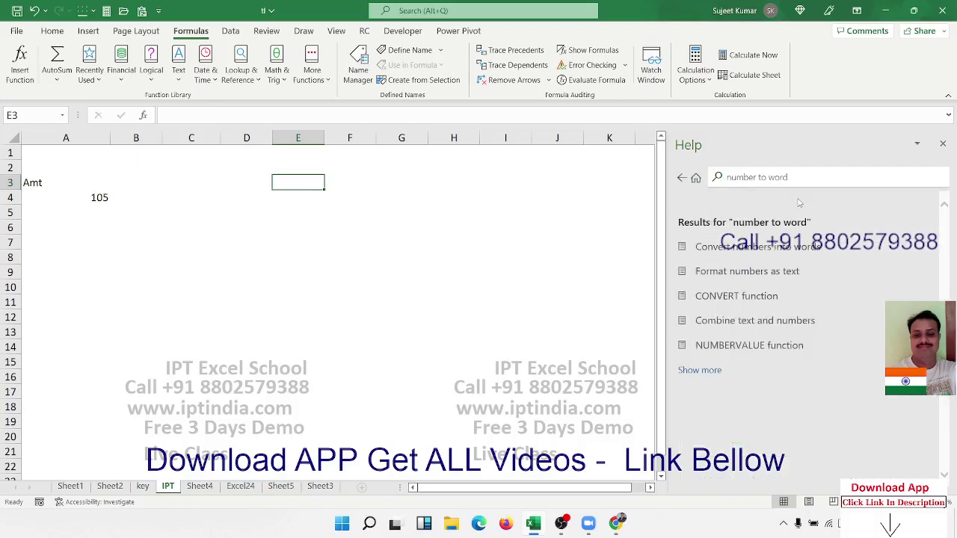
# - Open the 'Convert numbers into words' article and scroll down to its code
pyautogui.click(774, 254)
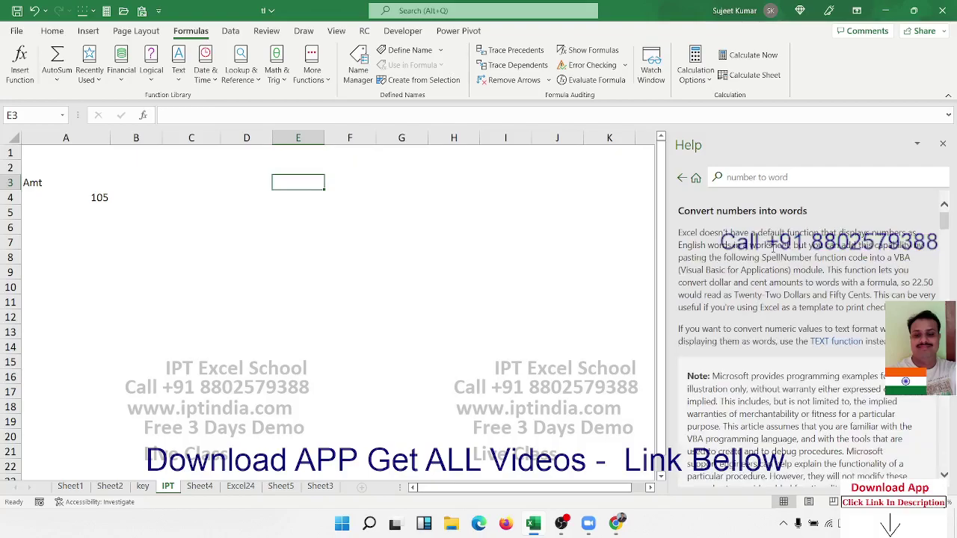
pyautogui.scroll(-5, 772, 269)
pyautogui.scroll(-5, 772, 284)
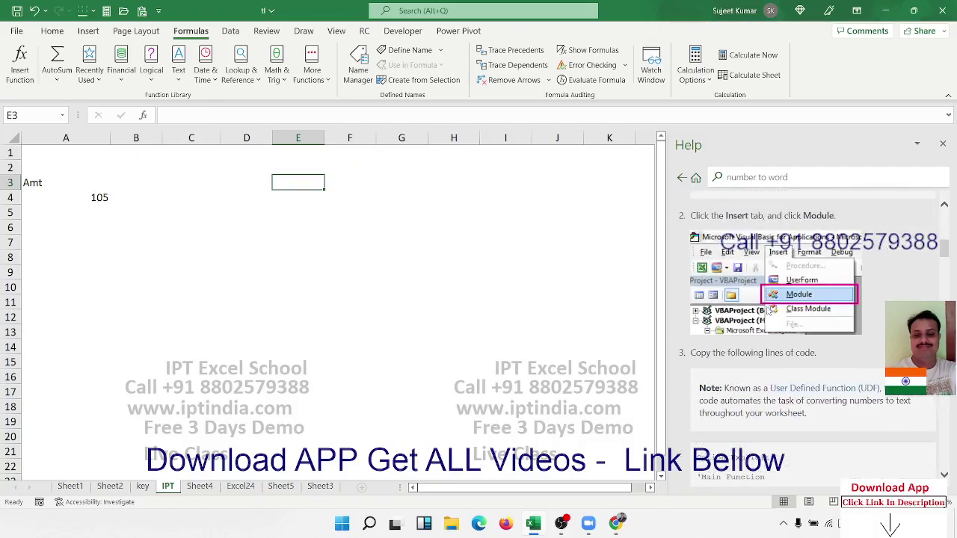
pyautogui.scroll(-3, 766, 307)
pyautogui.scroll(-1, 766, 306)
pyautogui.scroll(3, 766, 306)
pyautogui.scroll(-2, 766, 306)
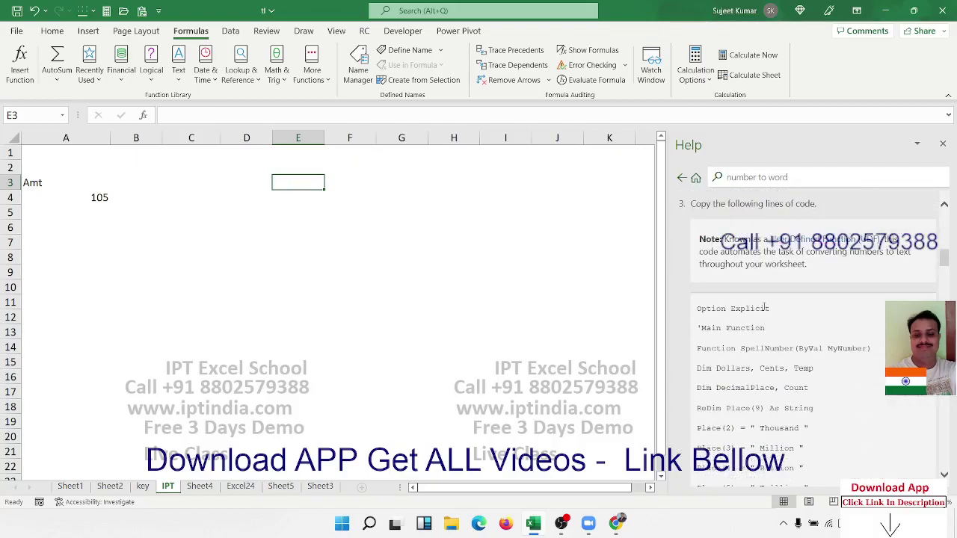
# - Select the SpellNumber code from Function SpellNumber through End Function
pyautogui.doubleClick(702, 349)
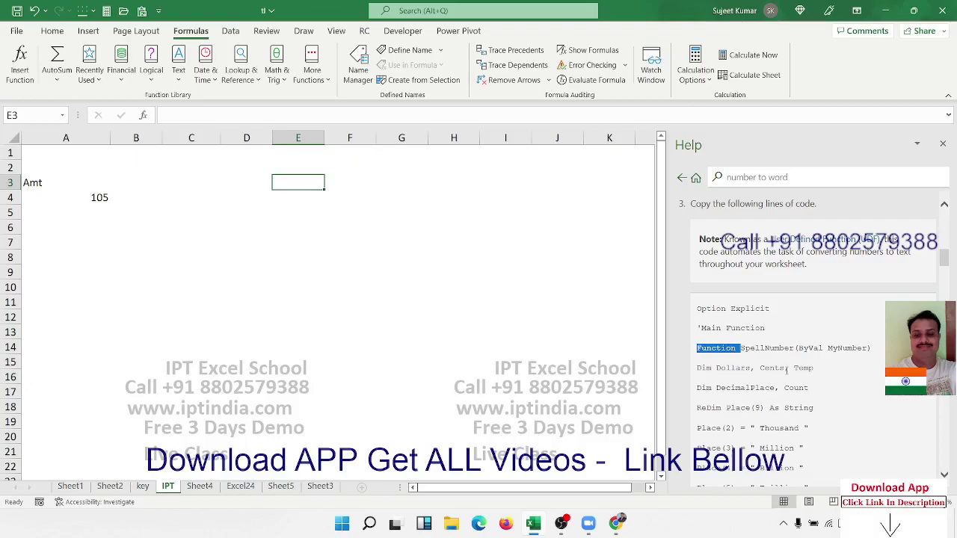
pyautogui.scroll(-5, 786, 369)
pyautogui.scroll(-5, 786, 369)
pyautogui.scroll(-5, 787, 367)
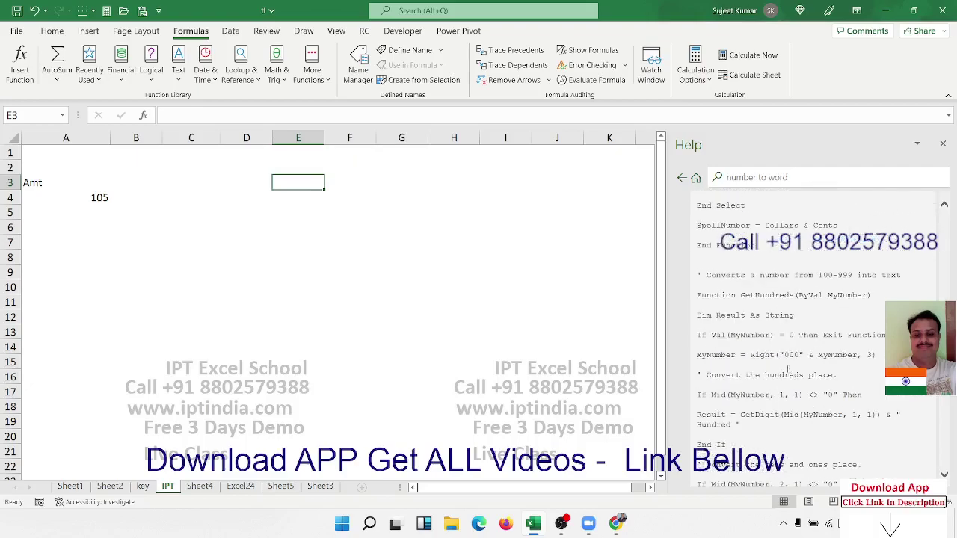
pyautogui.scroll(-5, 786, 370)
pyautogui.scroll(-10, 786, 370)
pyautogui.scroll(15, 786, 370)
pyautogui.scroll(-10, 786, 370)
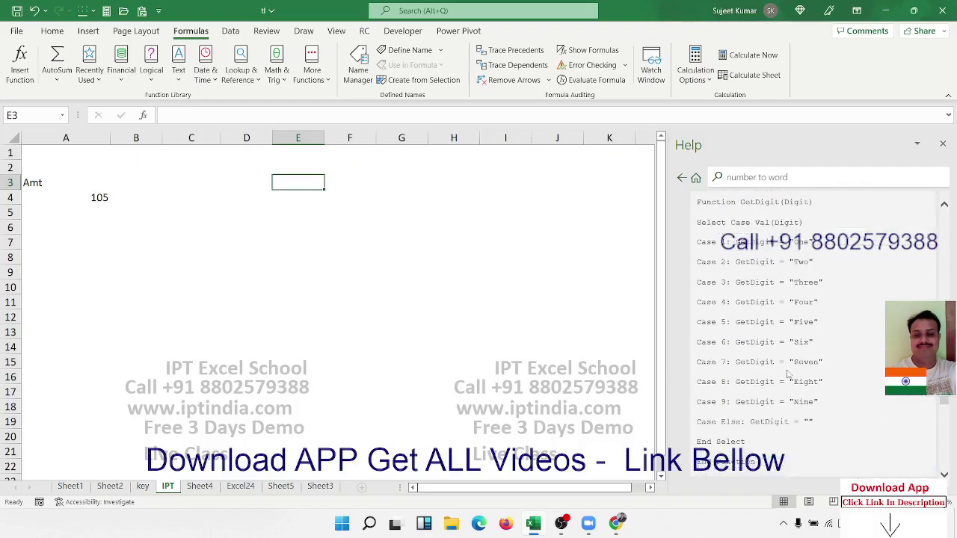
pyautogui.scroll(-5, 786, 373)
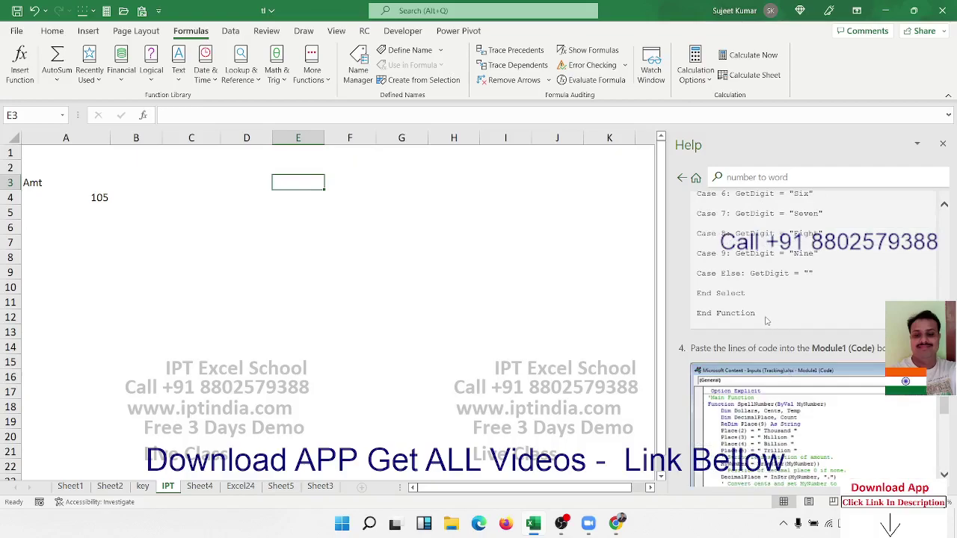
pyautogui.moveTo(766, 319); pyautogui.dragTo(794, 328)
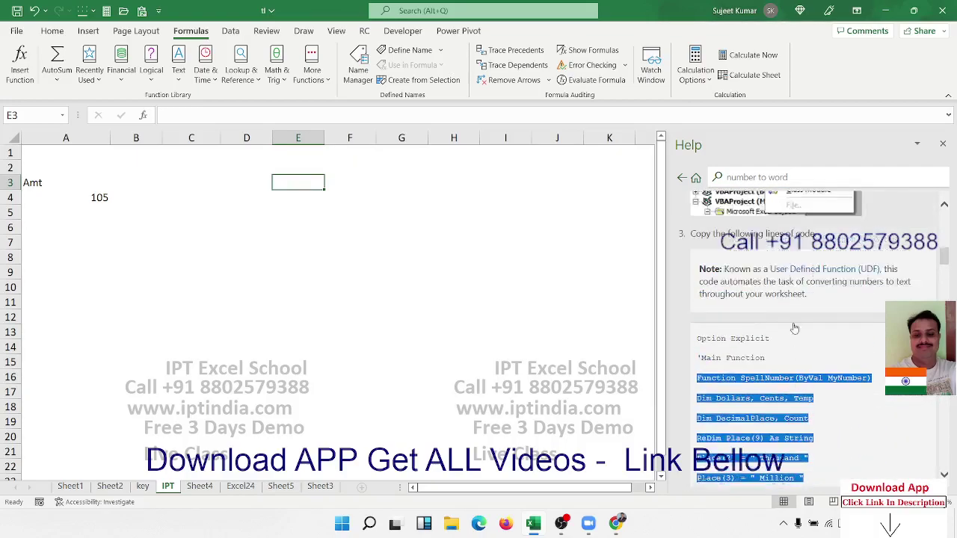
pyautogui.scroll(5, 795, 328)
pyautogui.scroll(-5, 794, 328)
pyautogui.scroll(-3, 794, 328)
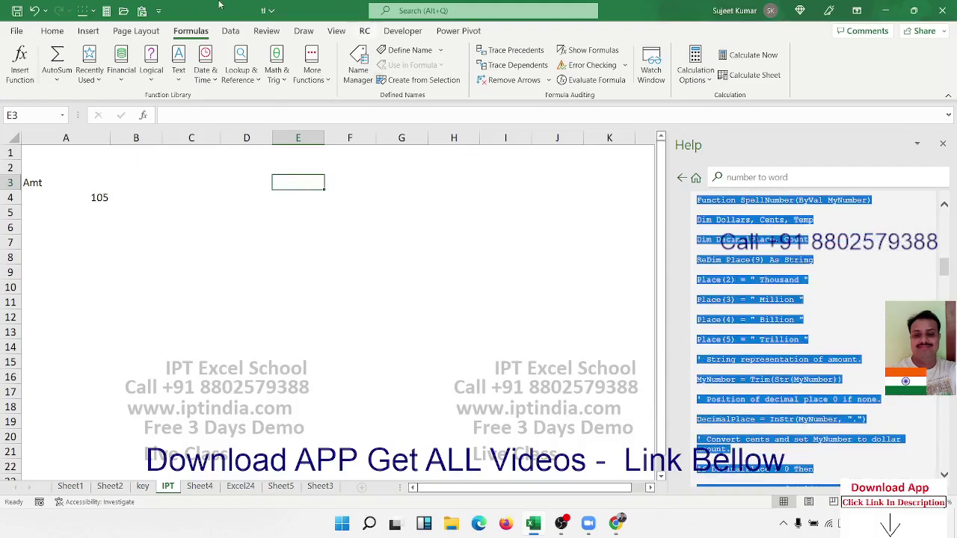
pyautogui.click(392, 35)
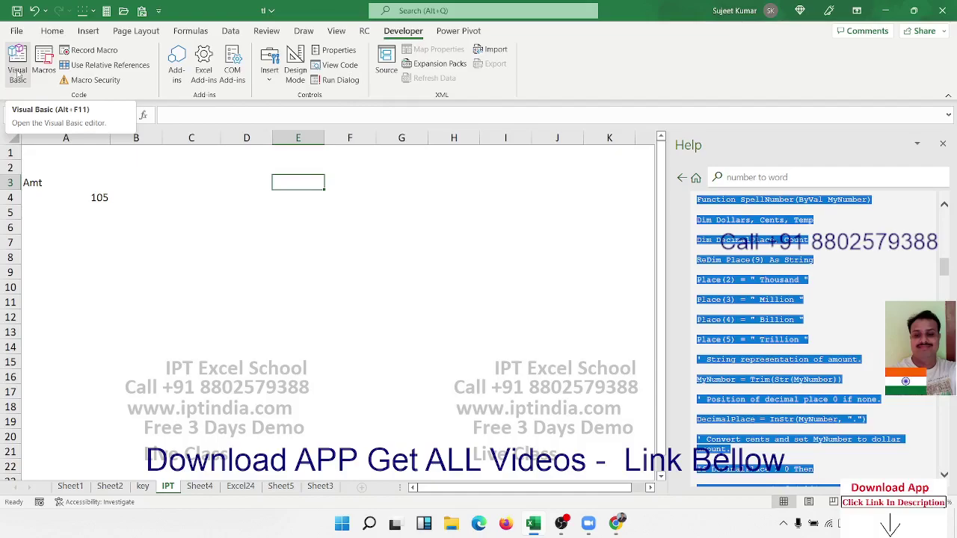
# - Open the VBA editor and insert a new Module1 into the tl.xlsm project
pyautogui.click(18, 75)
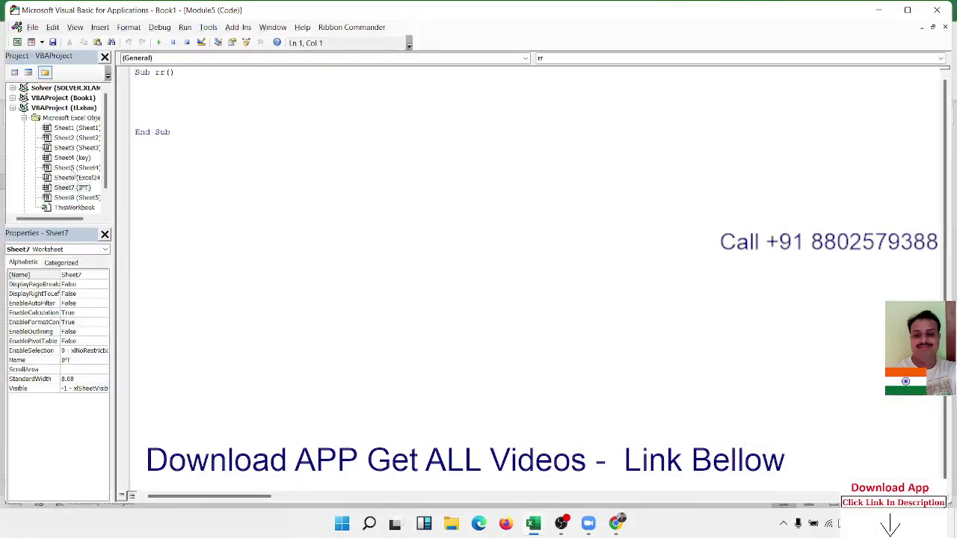
pyautogui.scroll(-1, 90, 153)
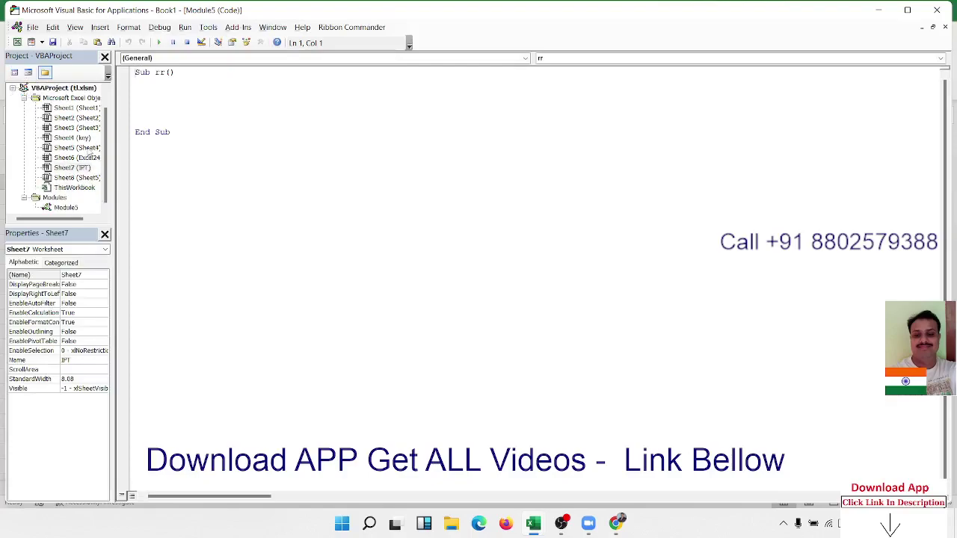
pyautogui.scroll(1, 90, 155)
pyautogui.scroll(-1, 89, 153)
pyautogui.click(100, 27)
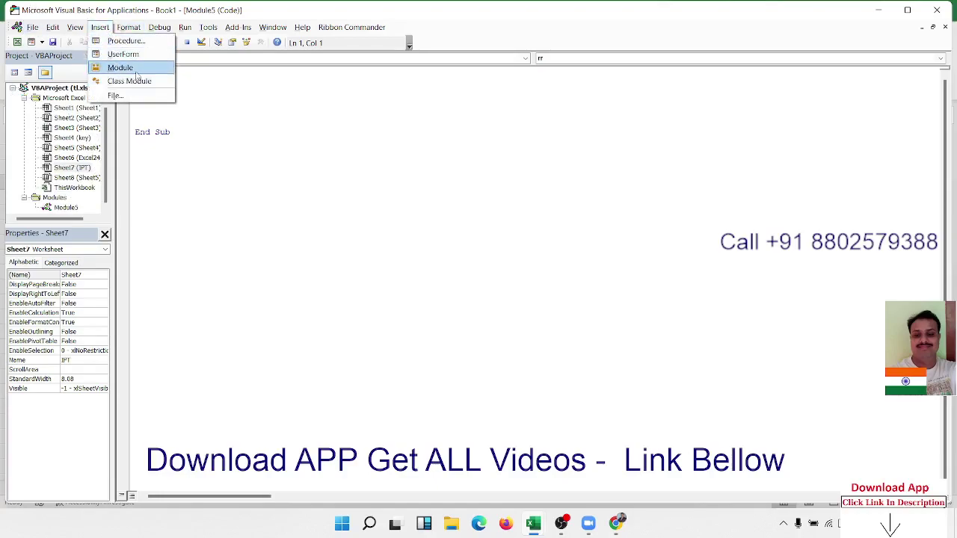
pyautogui.click(120, 68)
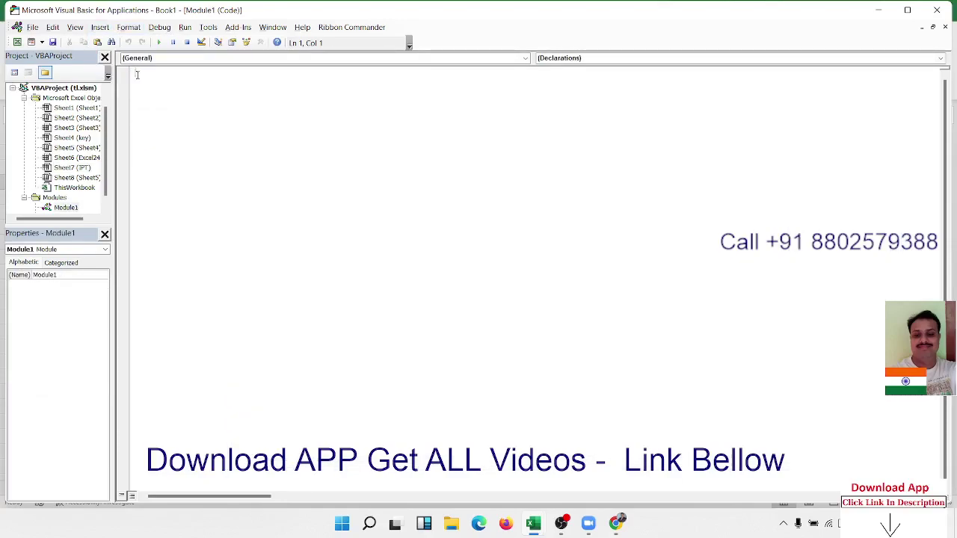
# - Paste the SpellNumber code into Module1 and fix the broken Cents '& _' continuation line
pyautogui.hotkey('ctrl', 'v')
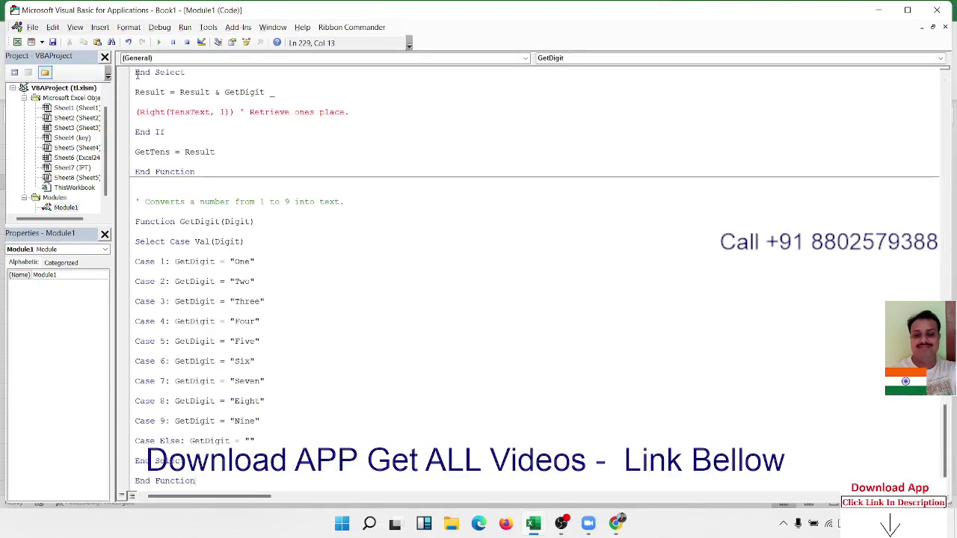
pyautogui.scroll(2, 202, 132)
pyautogui.scroll(1, 202, 132)
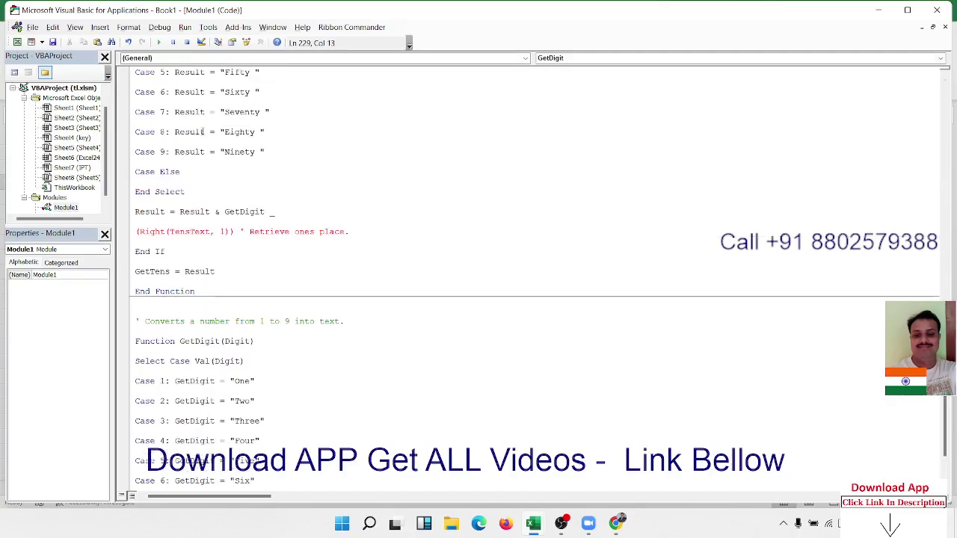
pyautogui.scroll(2, 202, 132)
pyautogui.scroll(1, 202, 132)
pyautogui.scroll(5, 201, 132)
pyautogui.scroll(5, 201, 131)
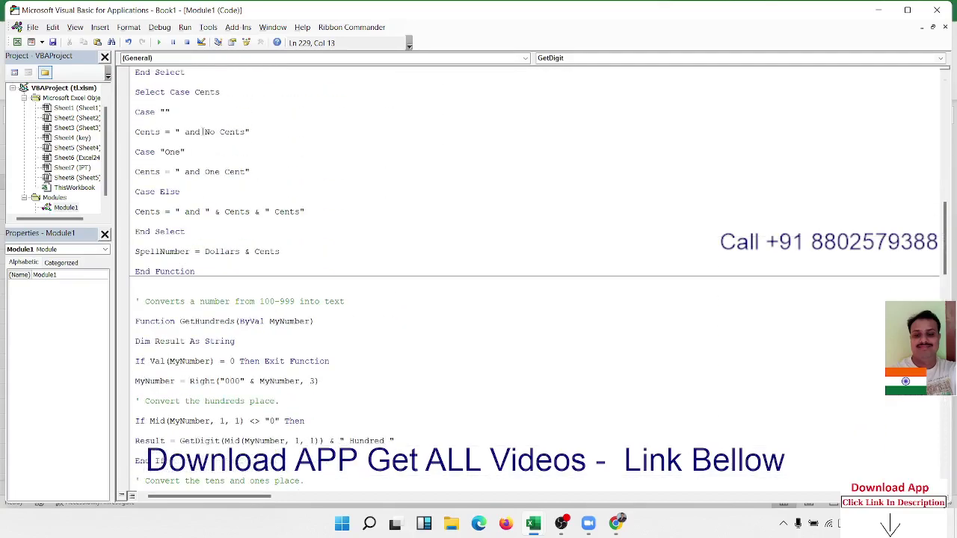
pyautogui.scroll(5, 202, 131)
pyautogui.scroll(5, 200, 132)
pyautogui.scroll(1, 200, 132)
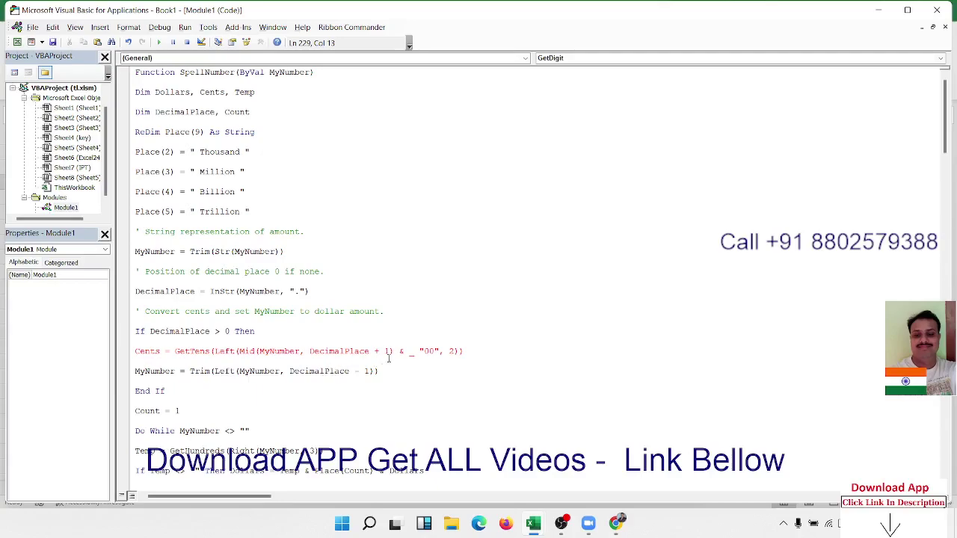
pyautogui.click(419, 350)
pyautogui.press('Return')
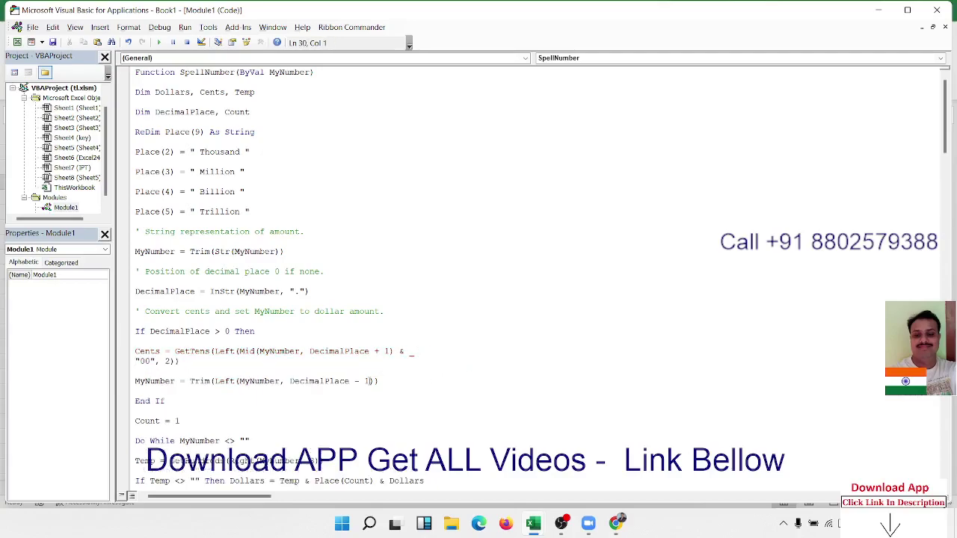
pyautogui.click(338, 399)
# - Repair the split 'GetDigit _' continuation line in the GetTens function
pyautogui.scroll(-1, 325, 403)
pyautogui.scroll(-2, 325, 403)
pyautogui.scroll(-2, 325, 403)
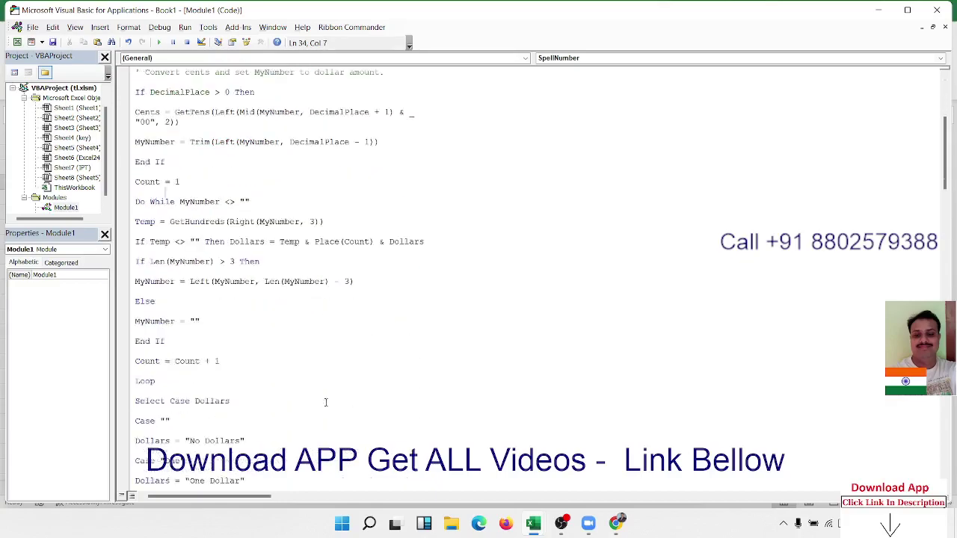
pyautogui.scroll(-3, 325, 403)
pyautogui.scroll(-2, 326, 402)
pyautogui.scroll(-4, 325, 402)
pyautogui.scroll(-3, 325, 402)
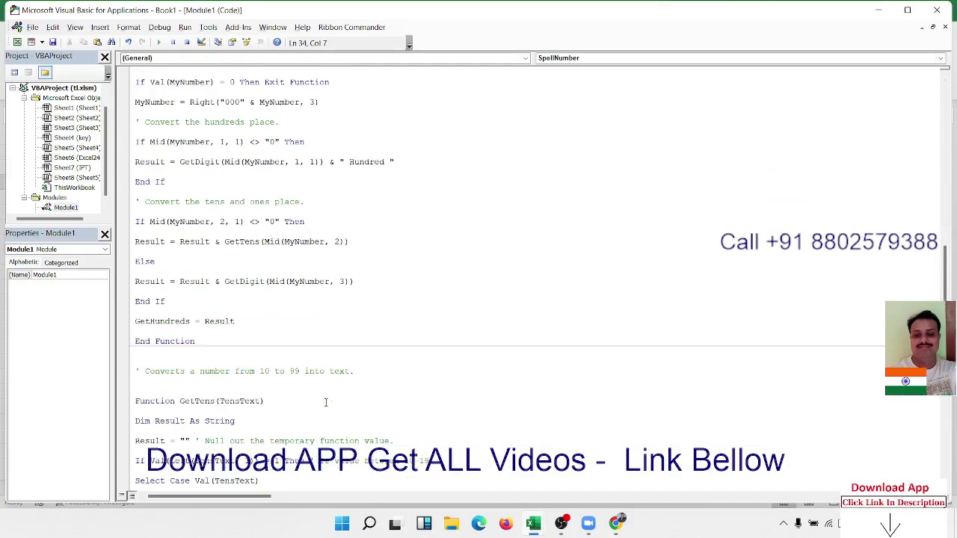
pyautogui.scroll(-4, 325, 402)
pyautogui.scroll(-4, 325, 402)
pyautogui.scroll(-3, 325, 402)
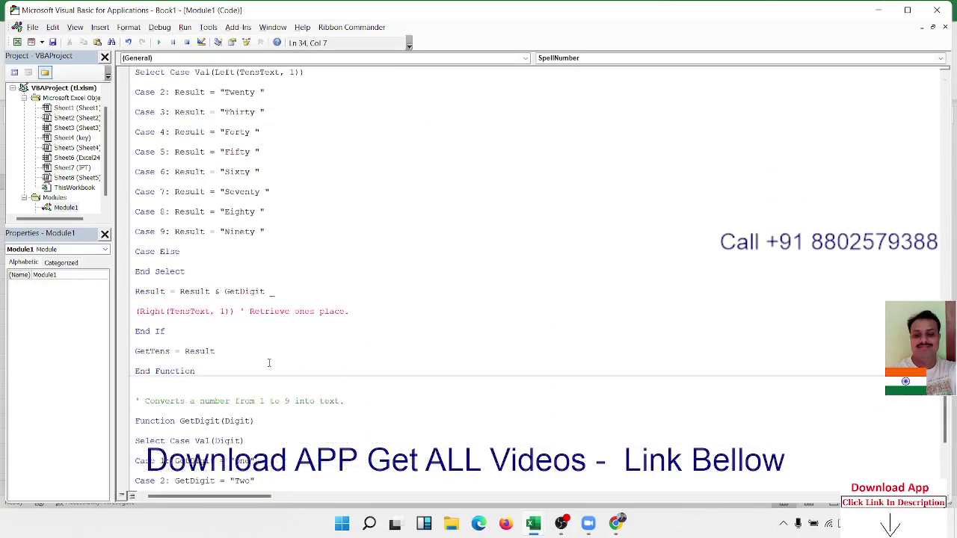
pyautogui.click(135, 300)
pyautogui.press('Delete')
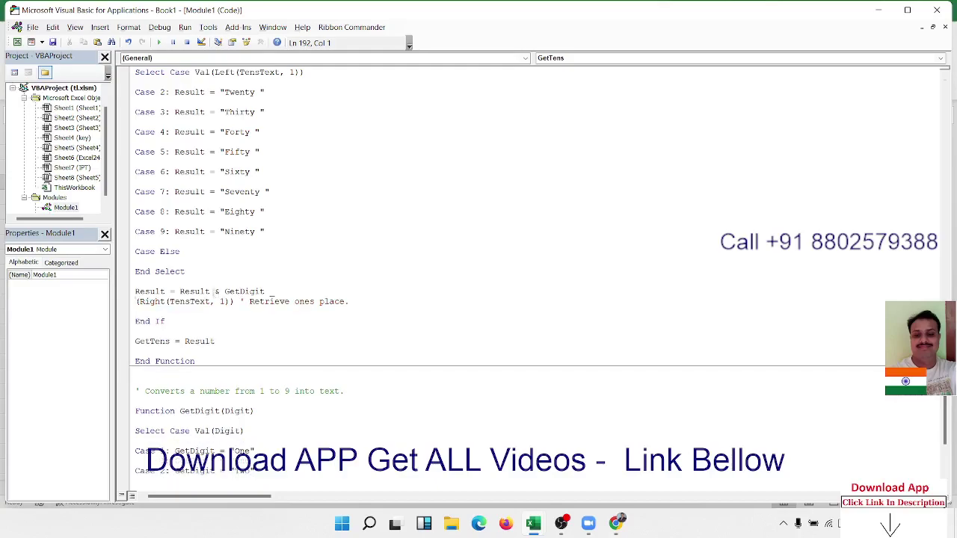
pyautogui.click(276, 291)
pyautogui.moveTo(276, 291); pyautogui.dragTo(269, 291)
# - Select the SpellNumber function name and return to the Excel worksheet
pyautogui.scroll(-3, 281, 343)
pyautogui.scroll(-4, 279, 341)
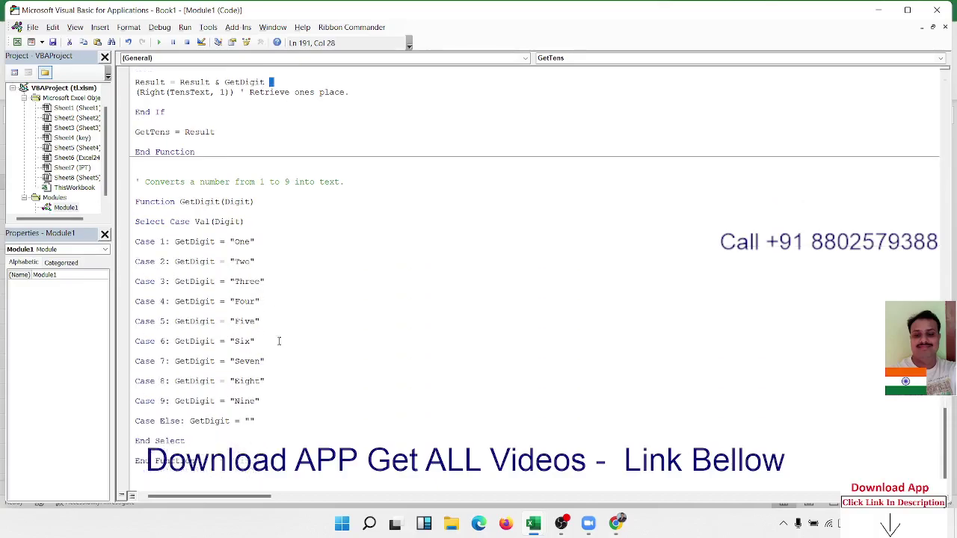
pyautogui.scroll(12, 279, 341)
pyautogui.scroll(6, 279, 341)
pyautogui.scroll(14, 279, 341)
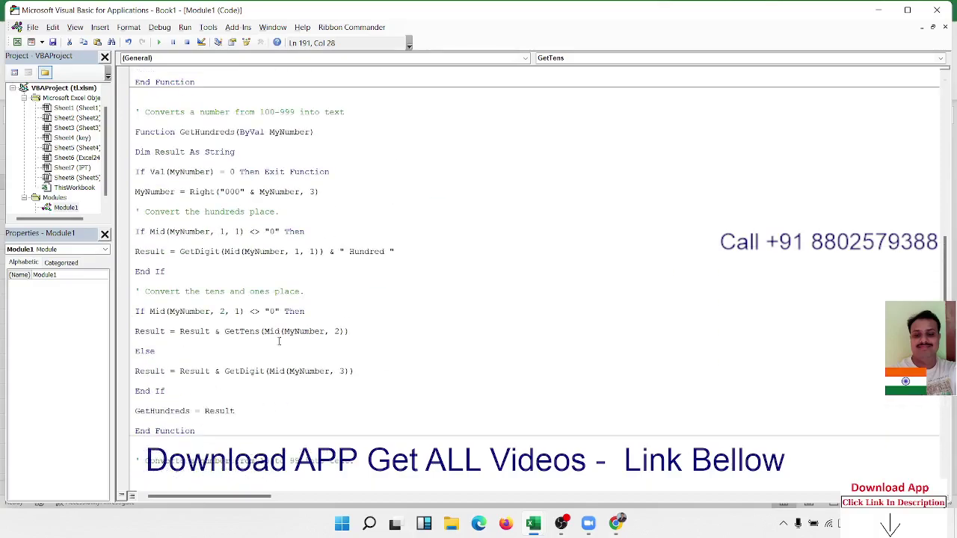
pyautogui.scroll(13, 279, 341)
pyautogui.scroll(5, 279, 341)
pyautogui.scroll(4, 279, 341)
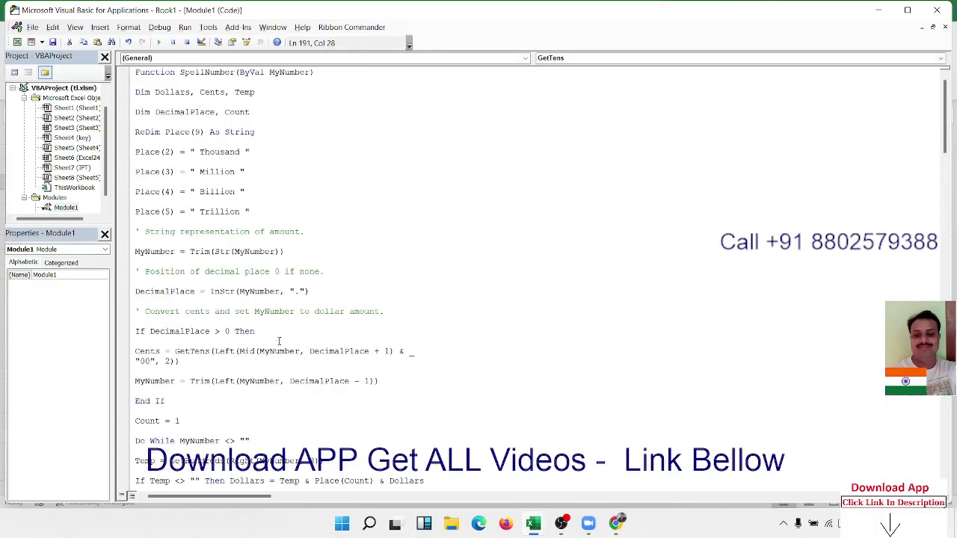
pyautogui.doubleClick(206, 73)
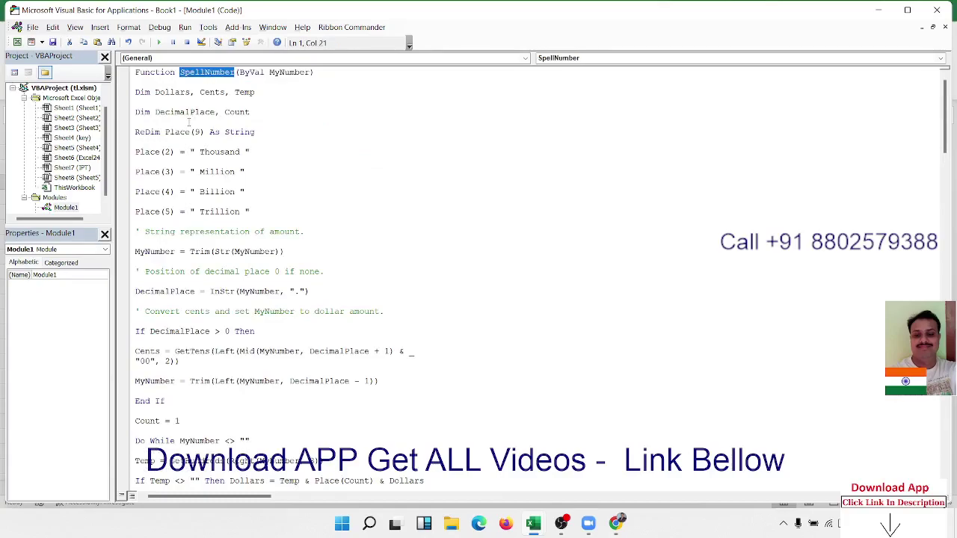
pyautogui.hotkey('alt', 'F11')
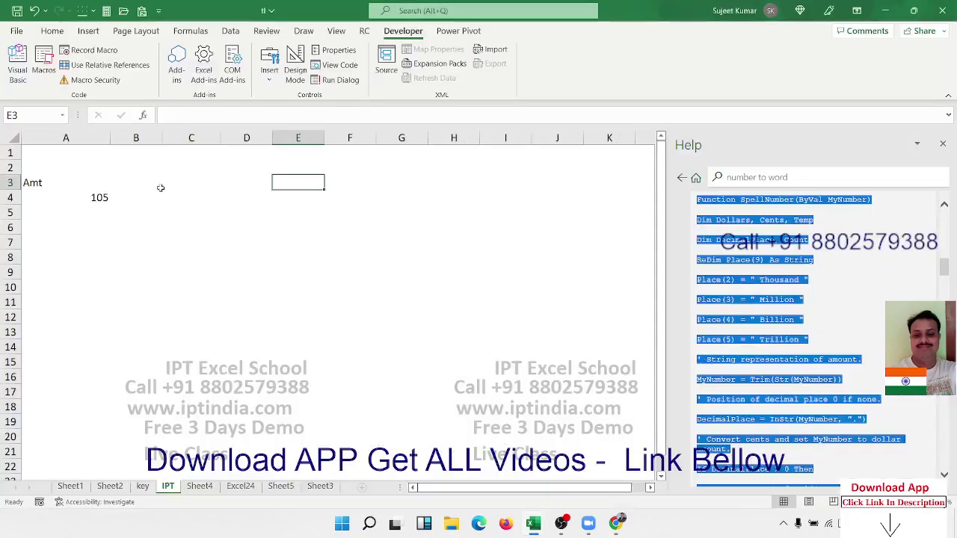
# - Enter =SpellNumber(A4) in B4 to spell out 105, then go back to the VBA code
pyautogui.moveTo(160, 186); pyautogui.dragTo(155, 195)
pyautogui.click(156, 195)
pyautogui.write('=')
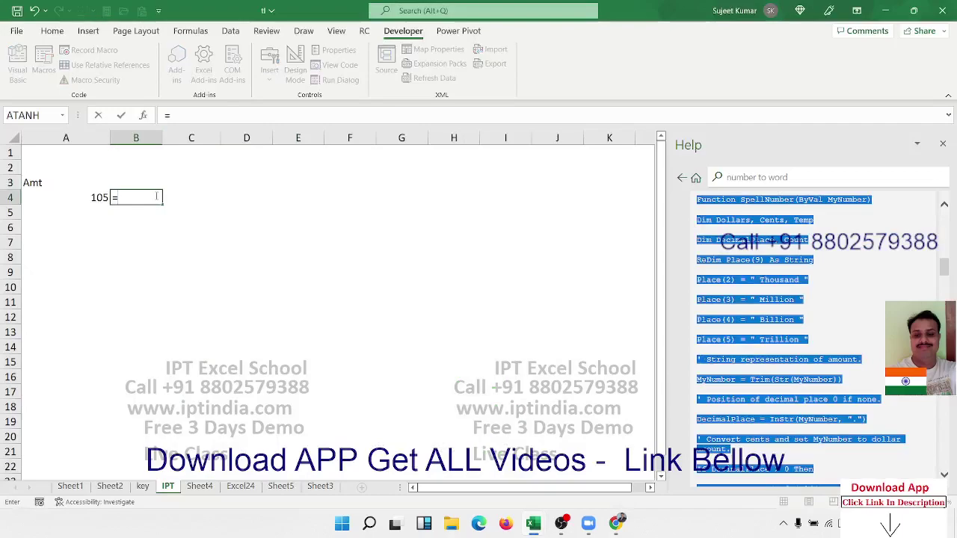
pyautogui.write('SpellNumber')
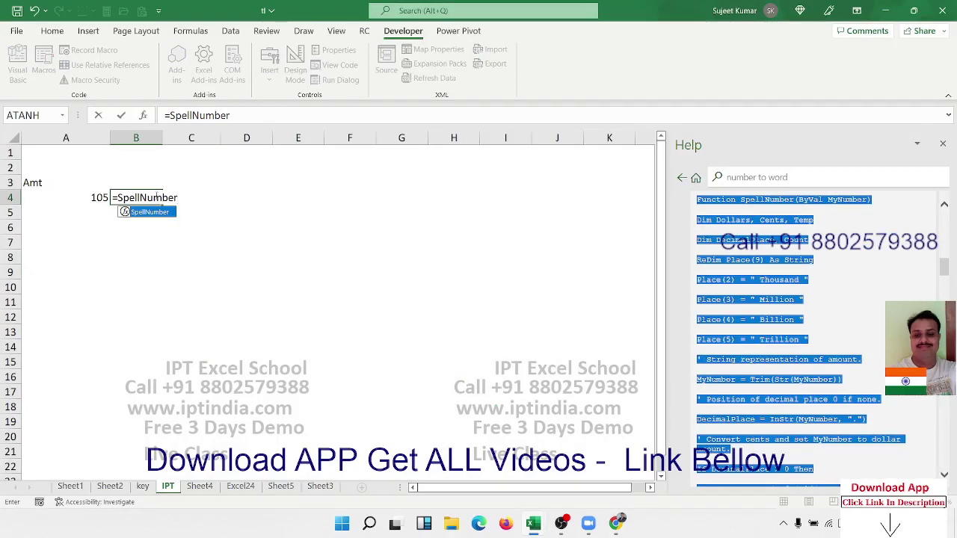
pyautogui.write('(')
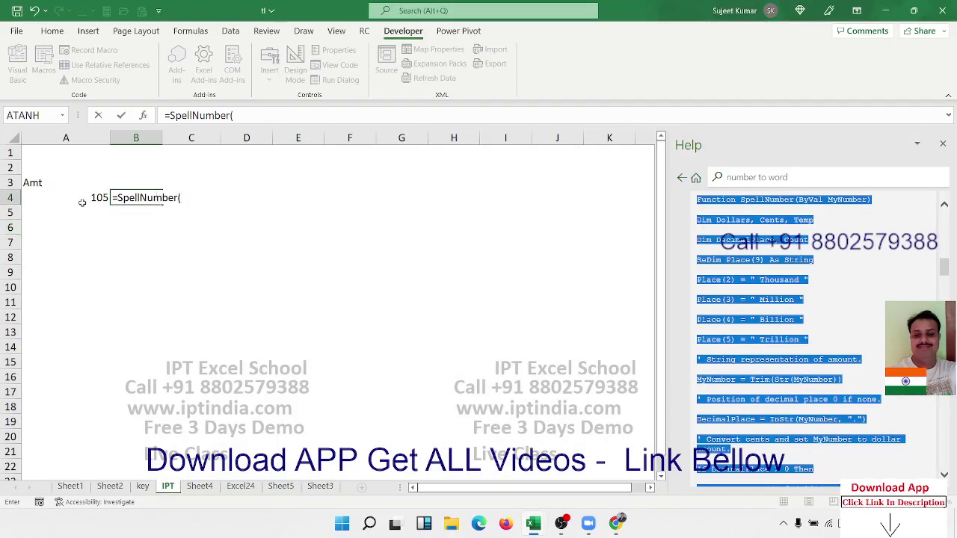
pyautogui.click(83, 203)
pyautogui.write(')')
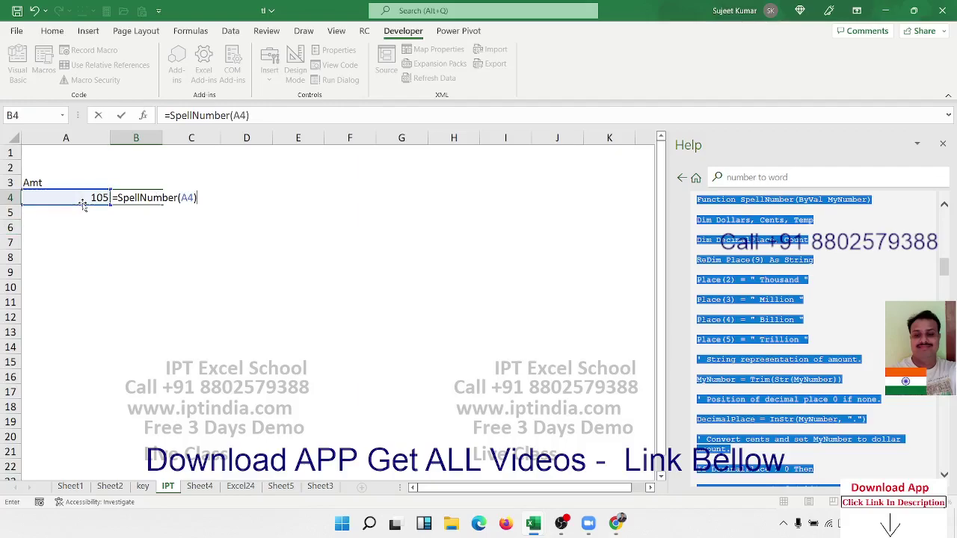
pyautogui.press('Return')
pyautogui.press('Return')
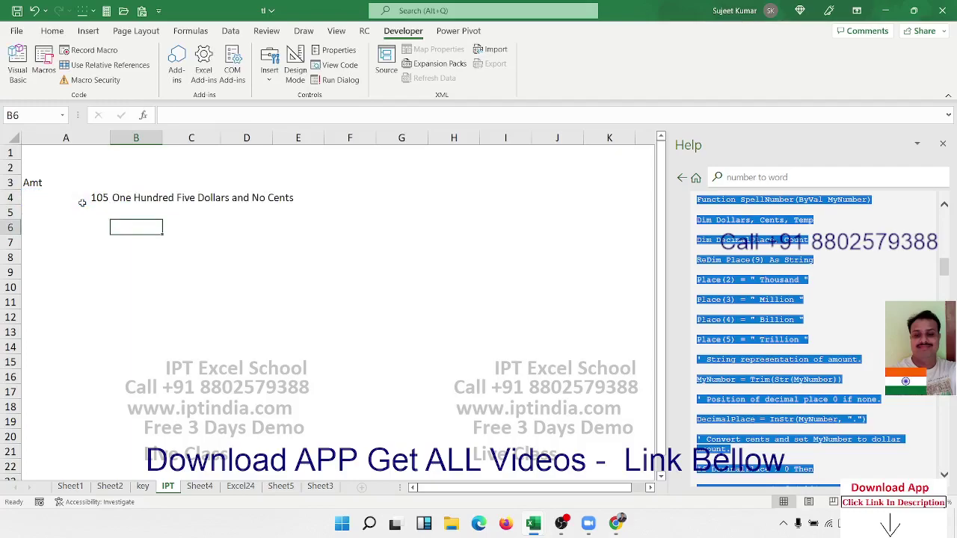
pyautogui.press('Up')
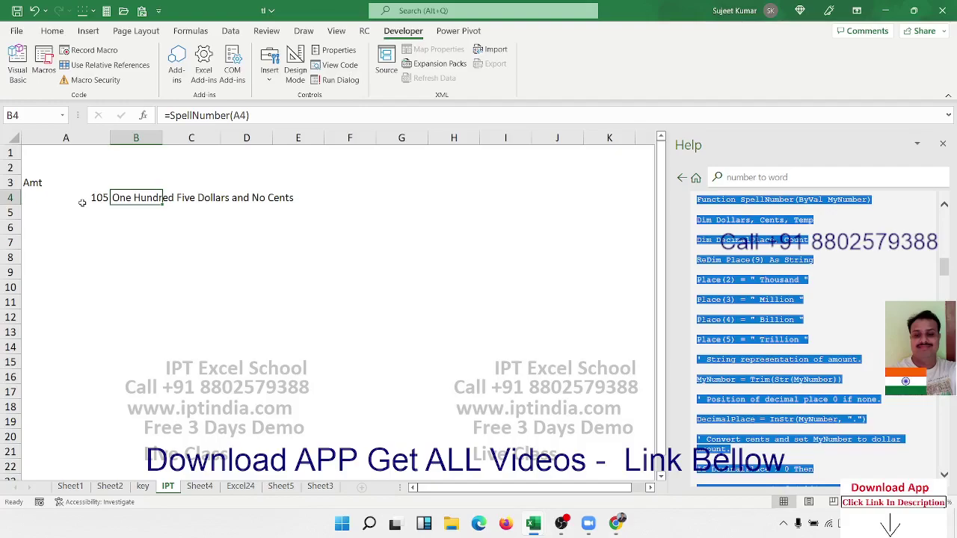
pyautogui.hotkey('alt', 'F11')
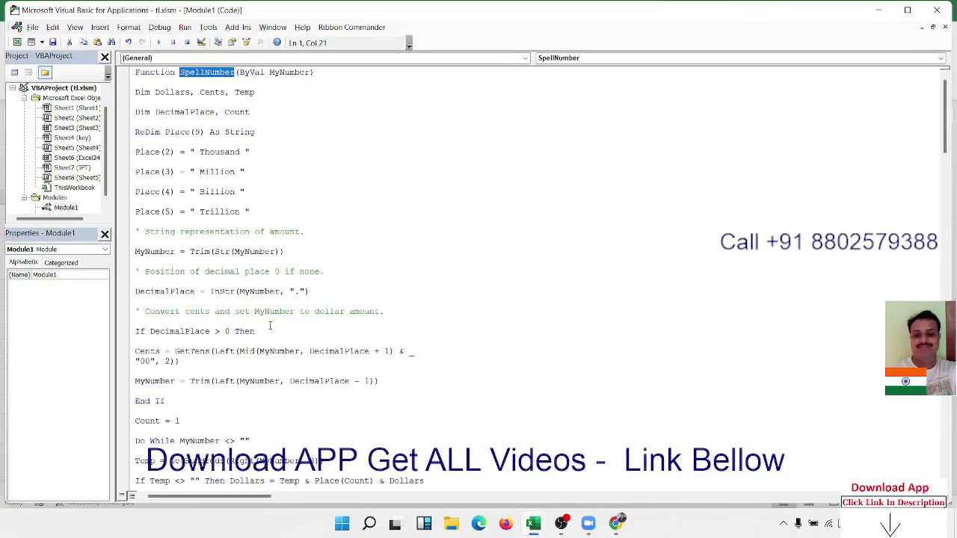
# - Remove the 'No Dollars' text and replace Dollar and Dollars with Rupees
pyautogui.scroll(-1, 267, 352)
pyautogui.scroll(-1, 267, 352)
pyautogui.scroll(-1, 267, 352)
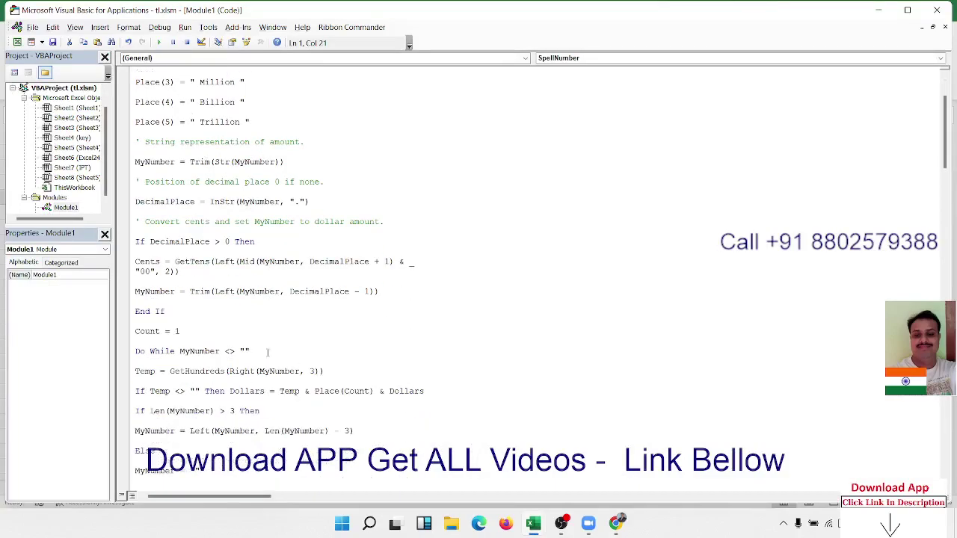
pyautogui.scroll(-1, 267, 352)
pyautogui.scroll(-1, 267, 352)
pyautogui.scroll(-1, 268, 352)
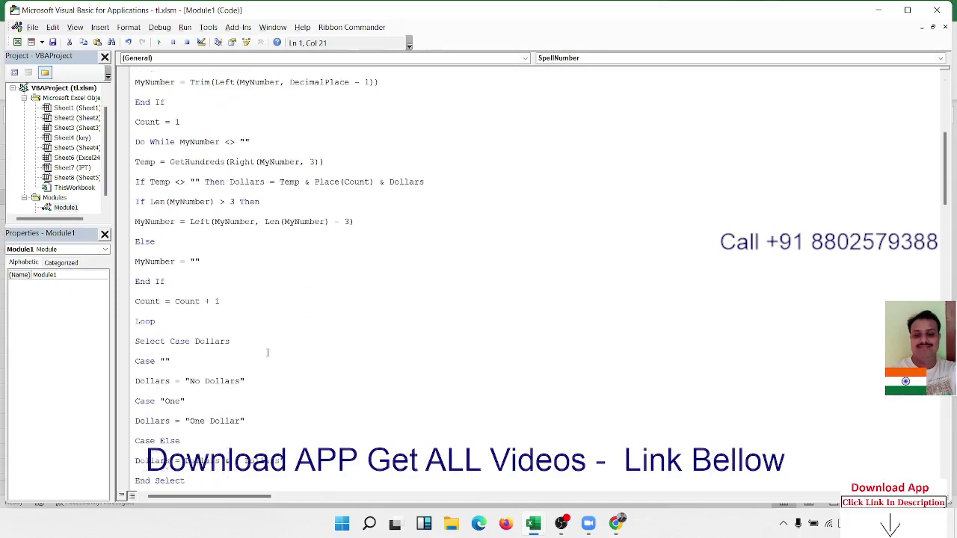
pyautogui.scroll(-2, 268, 352)
pyautogui.click(194, 351)
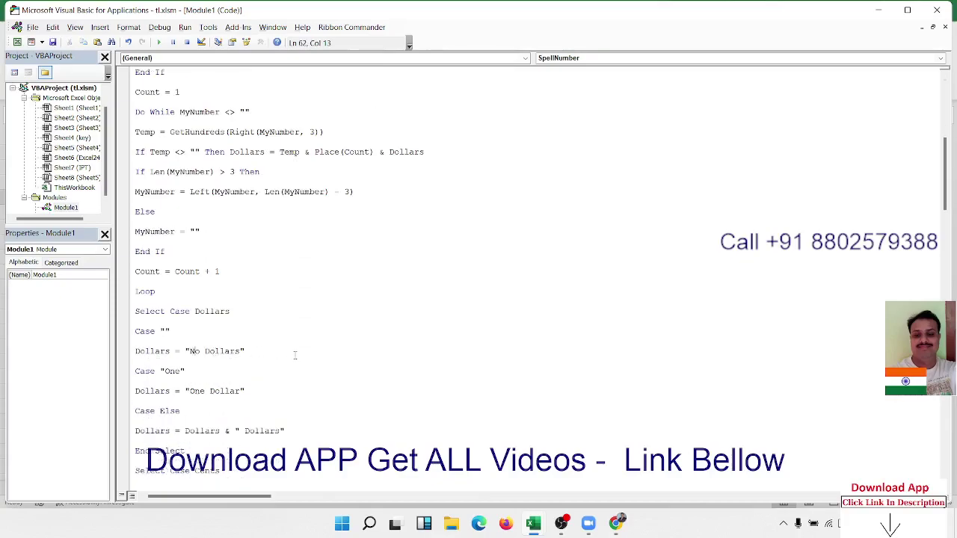
pyautogui.press('Delete')
pyautogui.press('Delete')
pyautogui.press('Delete')
pyautogui.press('Delete')
pyautogui.press('Delete')
pyautogui.press('Delete')
pyautogui.press('Delete')
pyautogui.press('Delete')
pyautogui.press('Delete')
pyautogui.press('Delete')
pyautogui.doubleClick(217, 393)
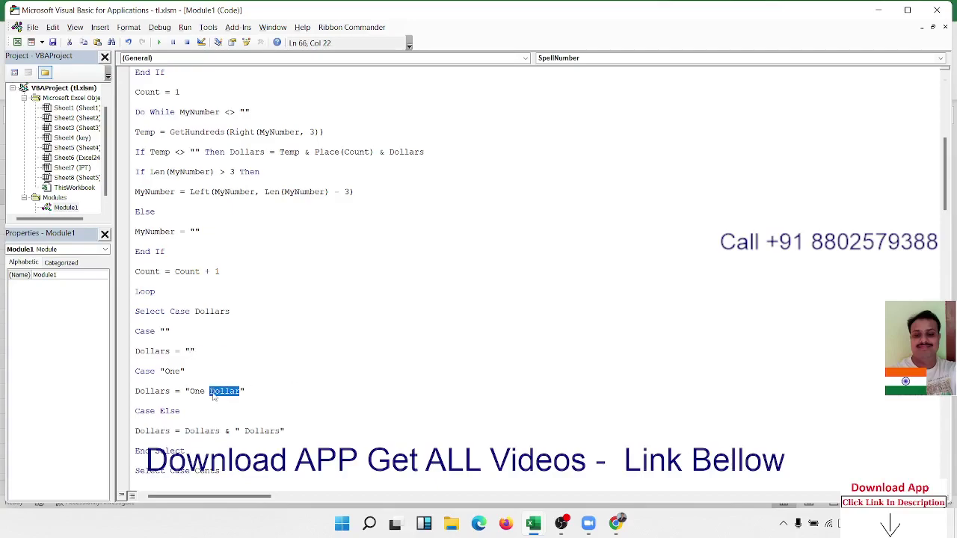
pyautogui.write('Rup')
pyautogui.write('ee')
pyautogui.write('s')
pyautogui.doubleClick(269, 431)
pyautogui.write('Rupe')
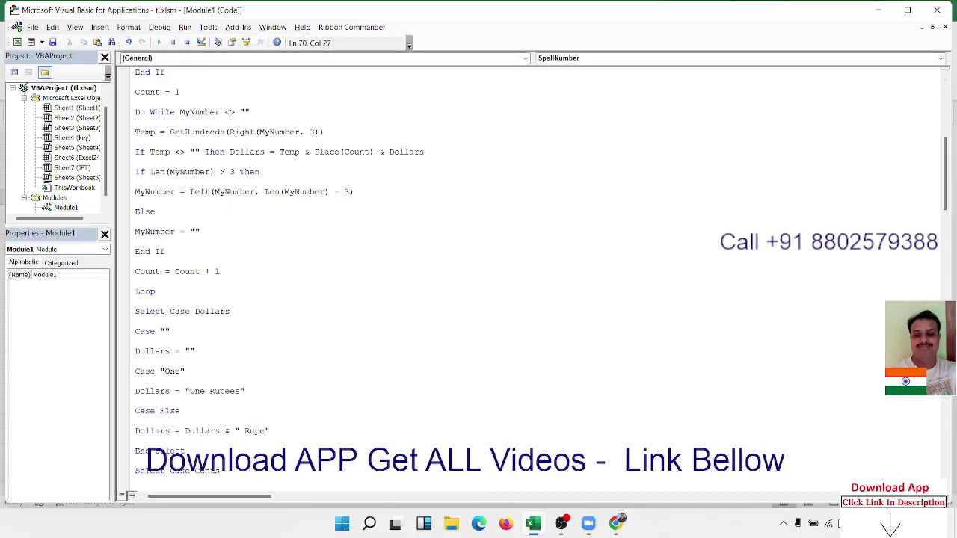
pyautogui.write('es')
# - Clear the 'and No Cents' string so the cents text is empty
pyautogui.press('Down')
pyautogui.press('Down')
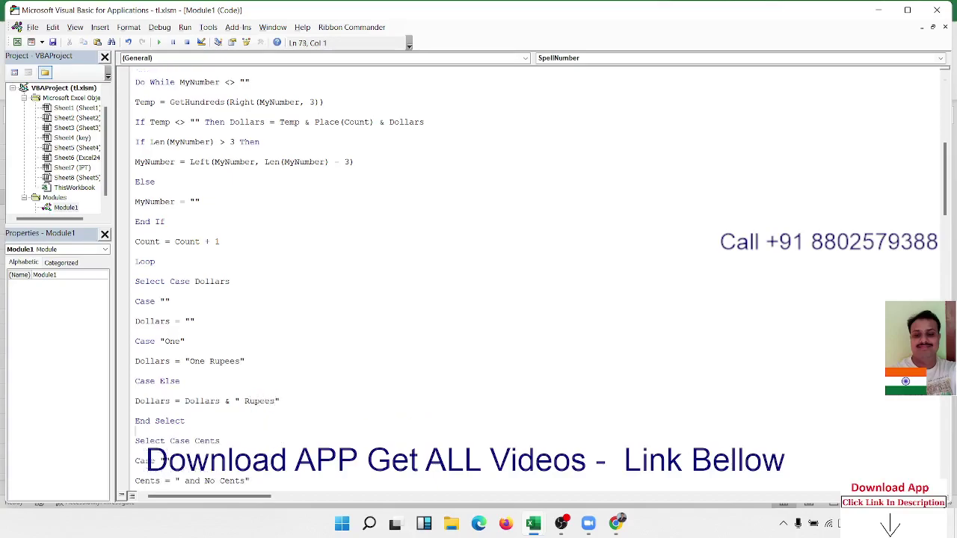
pyautogui.press('Down')
pyautogui.click(194, 451)
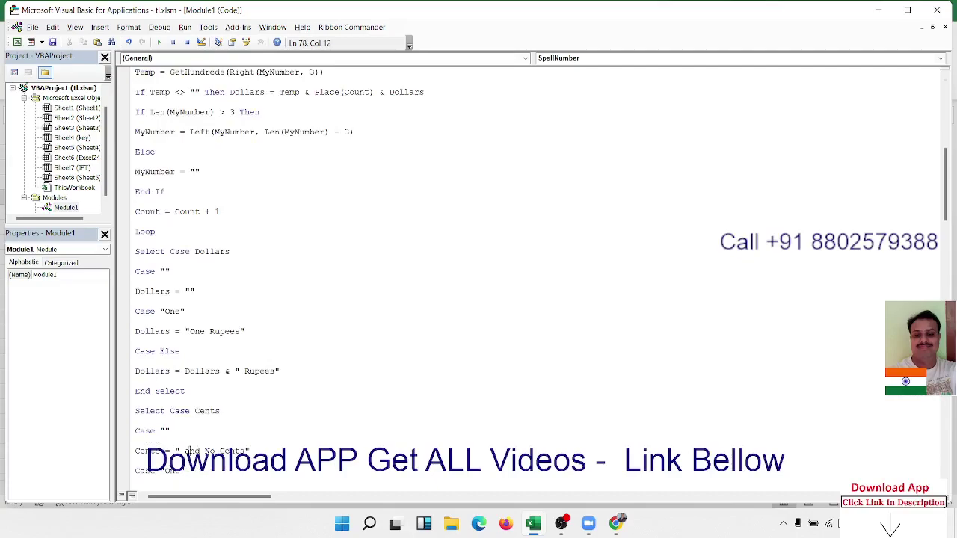
pyautogui.press('Delete')
pyautogui.press('Delete')
pyautogui.press('Delete')
pyautogui.press('Delete')
pyautogui.press('Delete')
pyautogui.press('Delete')
pyautogui.press('Delete')
pyautogui.press('Delete')
pyautogui.press('Delete')
pyautogui.press('Delete')
pyautogui.press('Delete')
pyautogui.press('BackSpace')
# - Replace Cent and Cents with Paisa in the code, then return to Excel
pyautogui.scroll(-2, 232, 454)
pyautogui.scroll(-1, 233, 454)
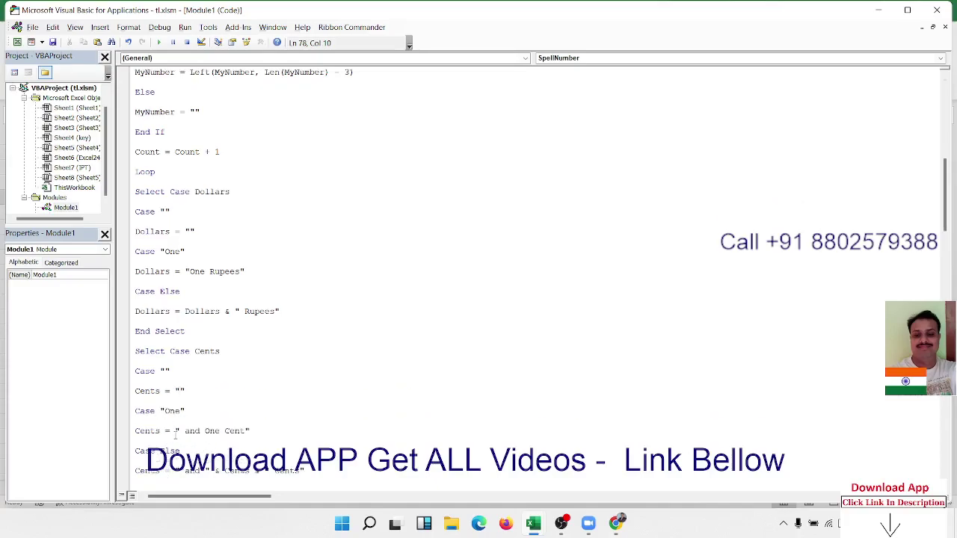
pyautogui.doubleClick(239, 432)
pyautogui.write('Pais')
pyautogui.write('a')
pyautogui.scroll(-2, 270, 410)
pyautogui.scroll(-1, 270, 410)
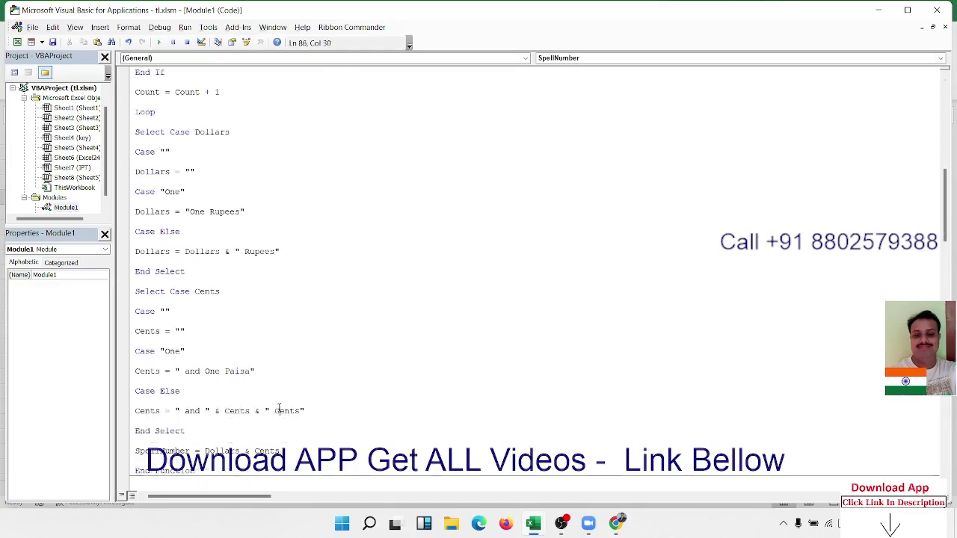
pyautogui.doubleClick(284, 411)
pyautogui.write('Pai')
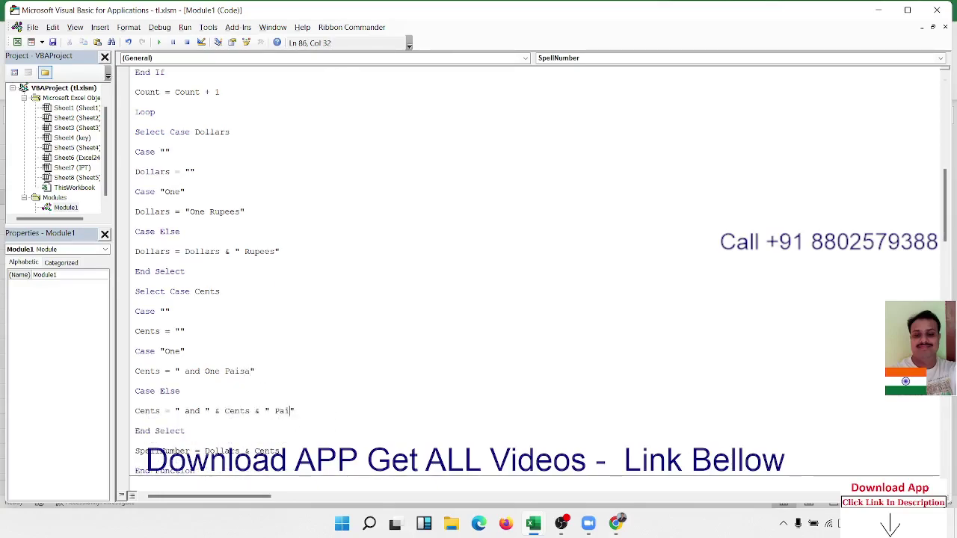
pyautogui.write('sa')
pyautogui.click(287, 429)
pyautogui.scroll(-4, 346, 431)
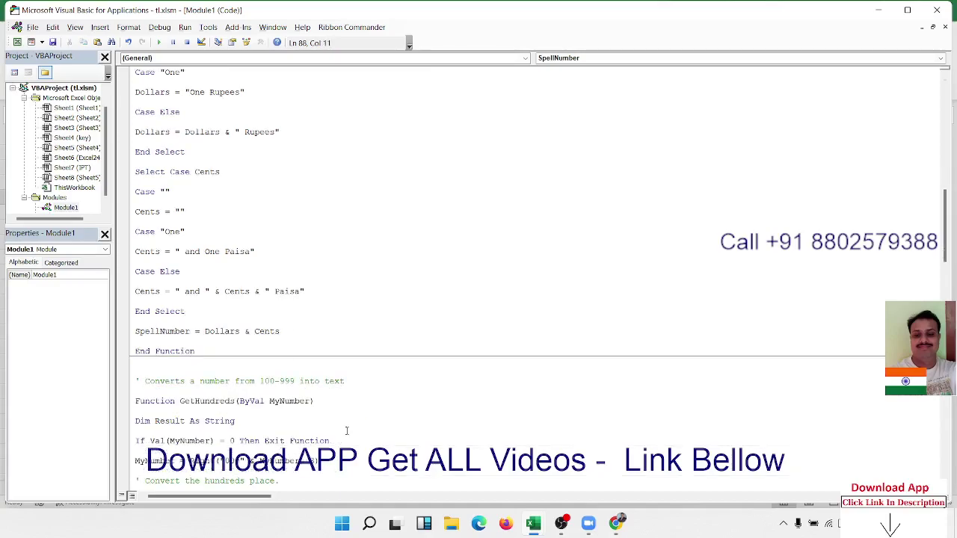
pyautogui.hotkey('alt', 'F11')
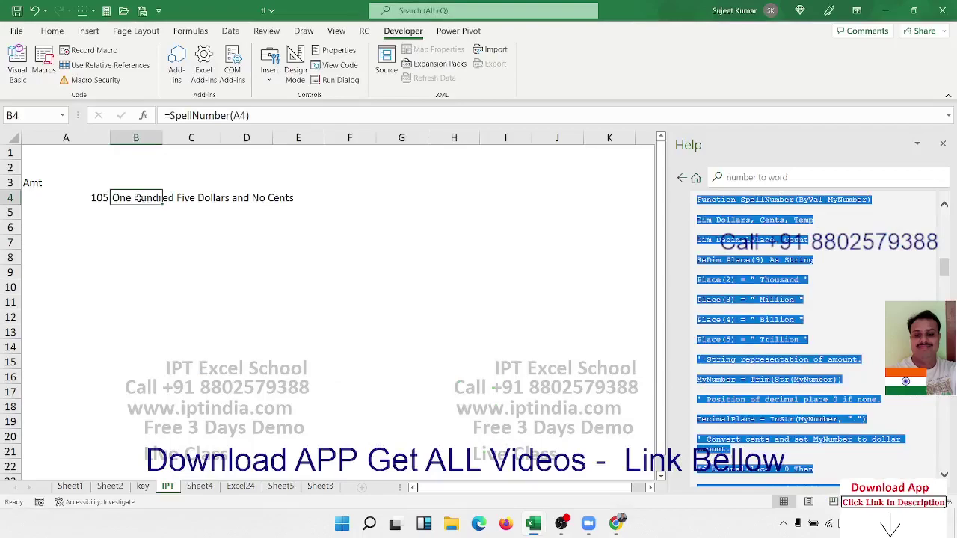
# - Recalculate B4 so 105 is spelled out in Rupees
pyautogui.doubleClick(140, 200)
pyautogui.press('Return')
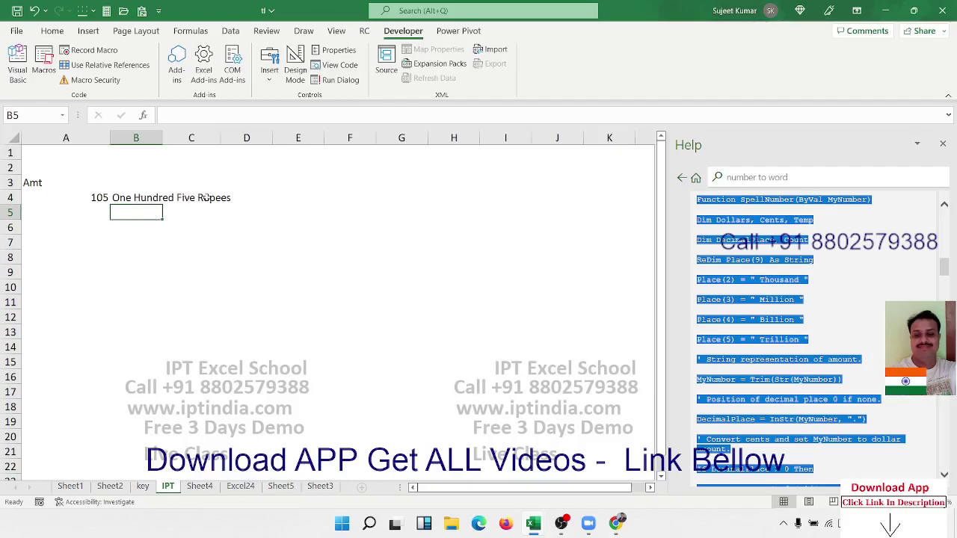
pyautogui.click(213, 199)
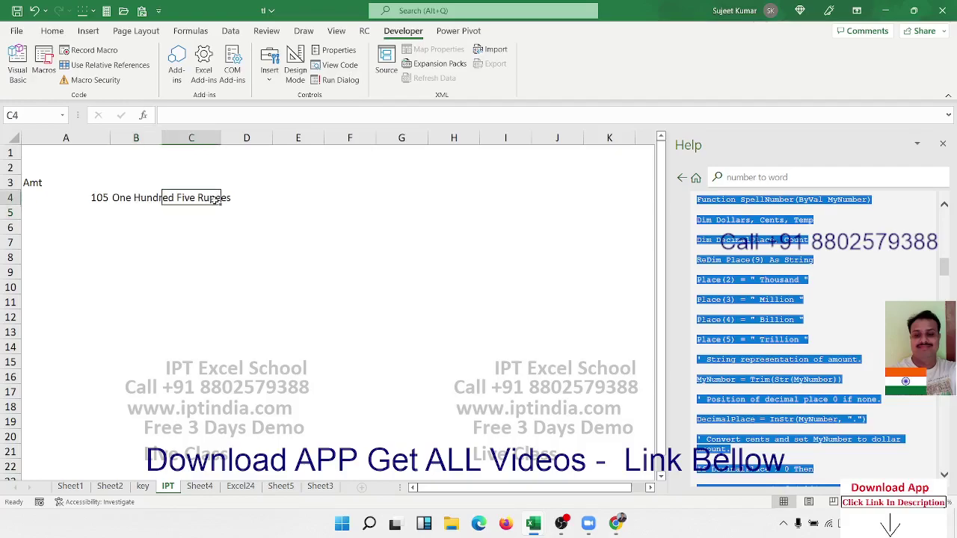
pyautogui.click(134, 196)
# - Append 'Only' after Rupees in the code so B4 reads 'One Hundred Five Rupees Only'
pyautogui.hotkey('alt', 'F11')
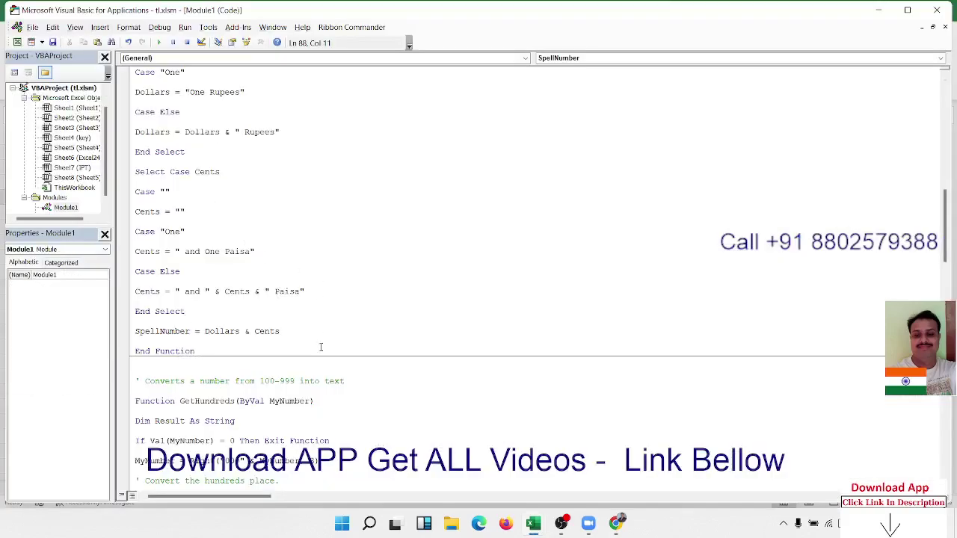
pyautogui.click(278, 131)
pyautogui.write('Onl')
pyautogui.write('y')
pyautogui.hotkey('alt', 'Tab')
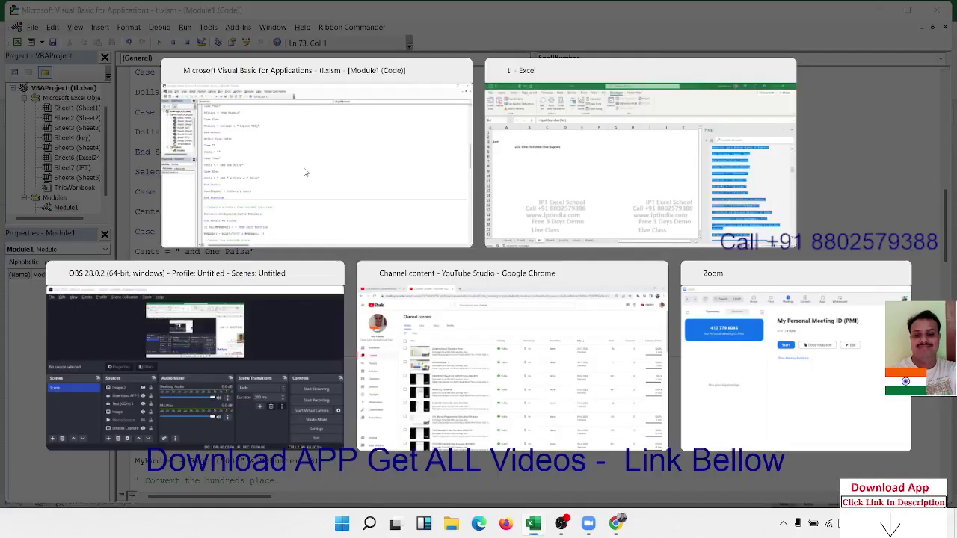
pyautogui.doubleClick(136, 199)
pyautogui.press('Return')
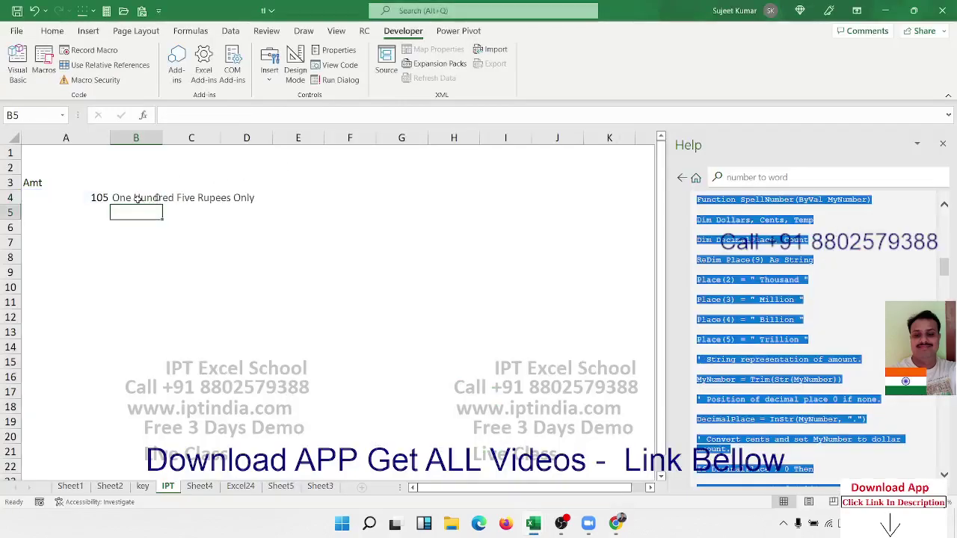
pyautogui.click(137, 198)
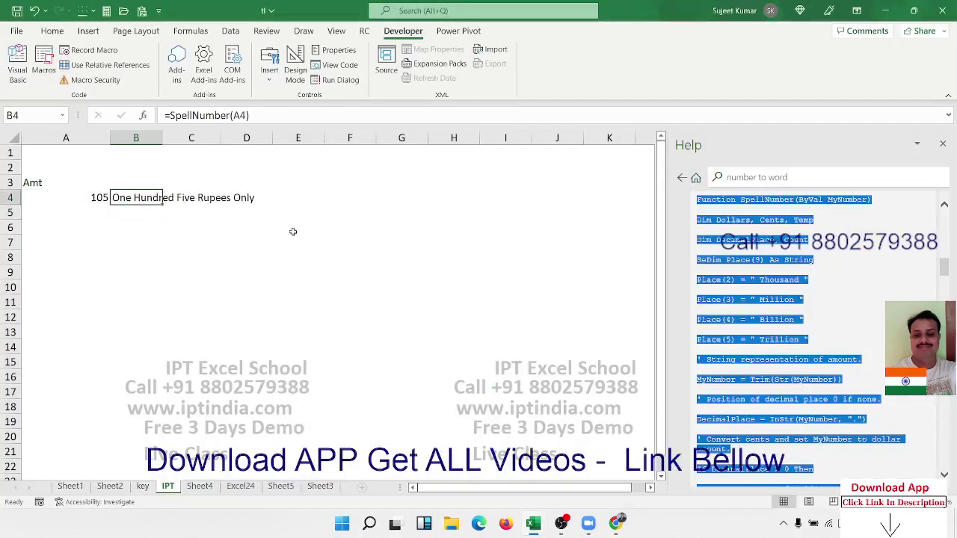
pyautogui.hotkey('alt', 'Tab')
pyautogui.scroll(-1, 365, 413)
pyautogui.scroll(-1, 329, 316)
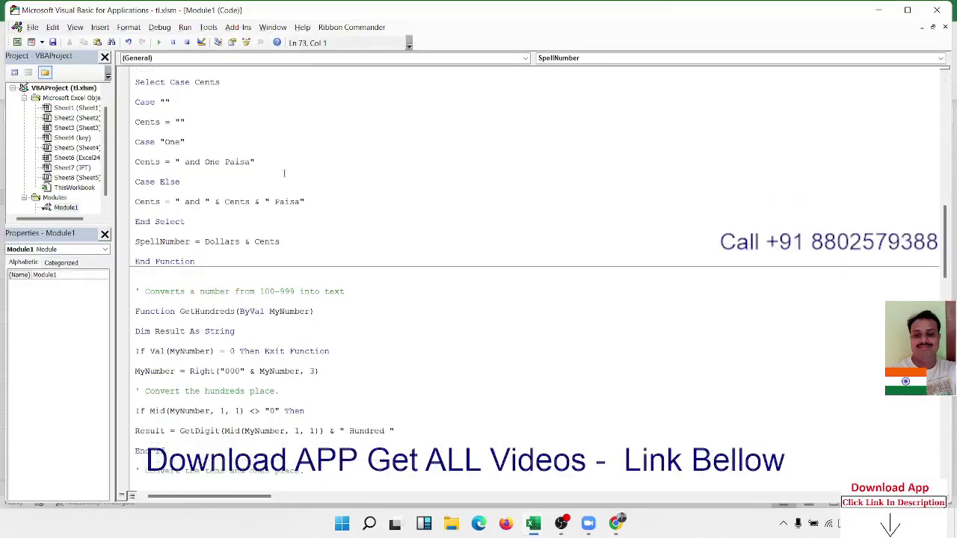
# - Append 'Only' after Paisa in the code, then recalculate B4's SpellNumber formula
pyautogui.click(299, 201)
pyautogui.write('Onl')
pyautogui.write('y')
pyautogui.hotkey('alt', 'Tab')
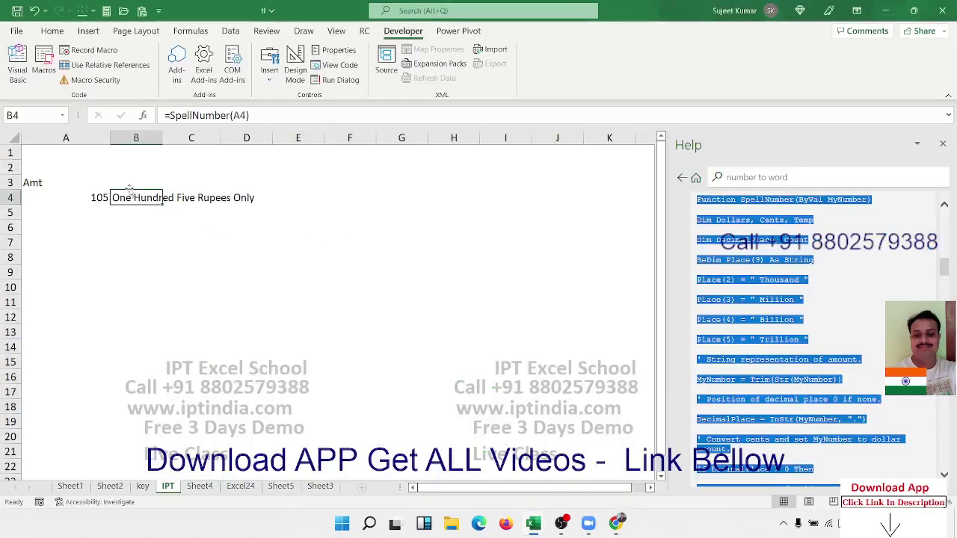
pyautogui.doubleClick(112, 198)
pyautogui.press('Return')
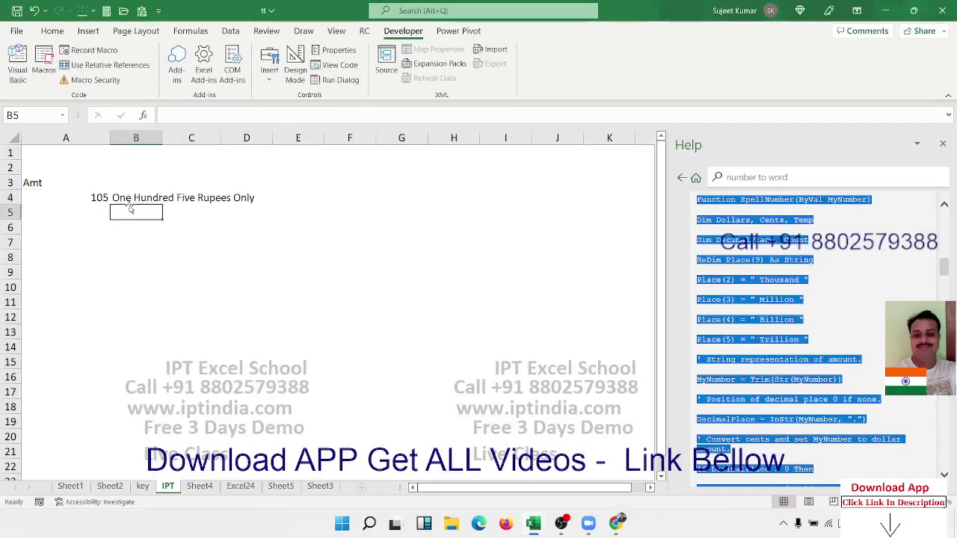
# - Test B4's spelled-out amount by entering 101, 1000, 1500 and 554465 in A4
pyautogui.click(95, 198)
pyautogui.write('101')
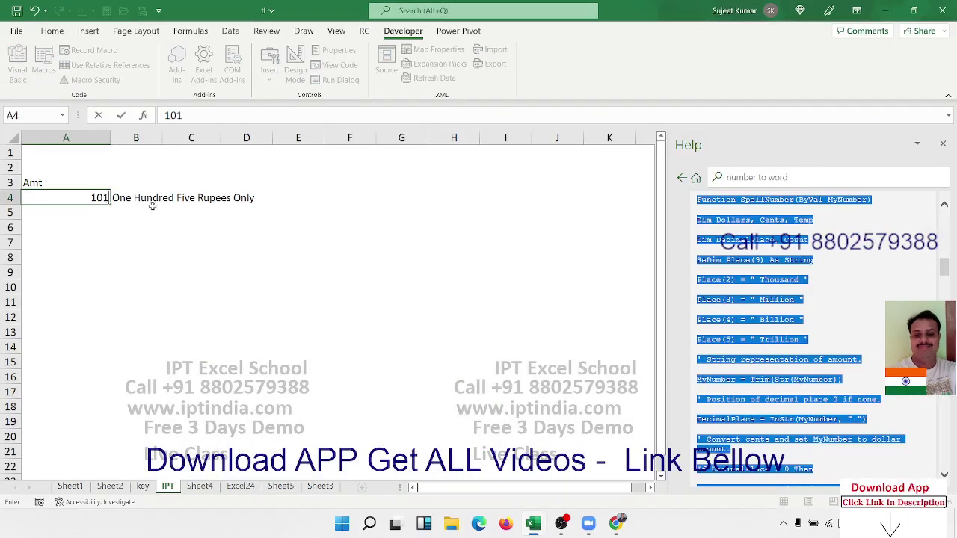
pyautogui.press('Return')
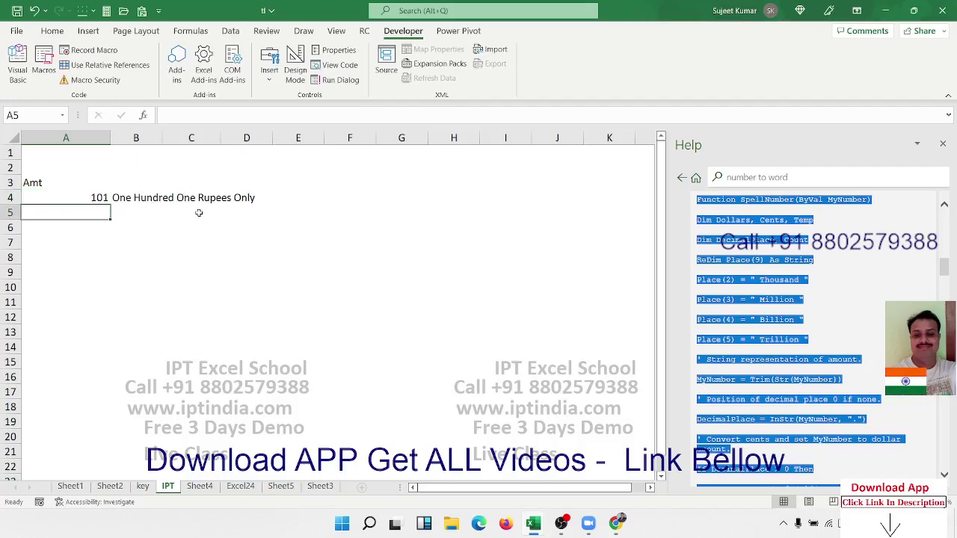
pyautogui.click(99, 198)
pyautogui.write('1')
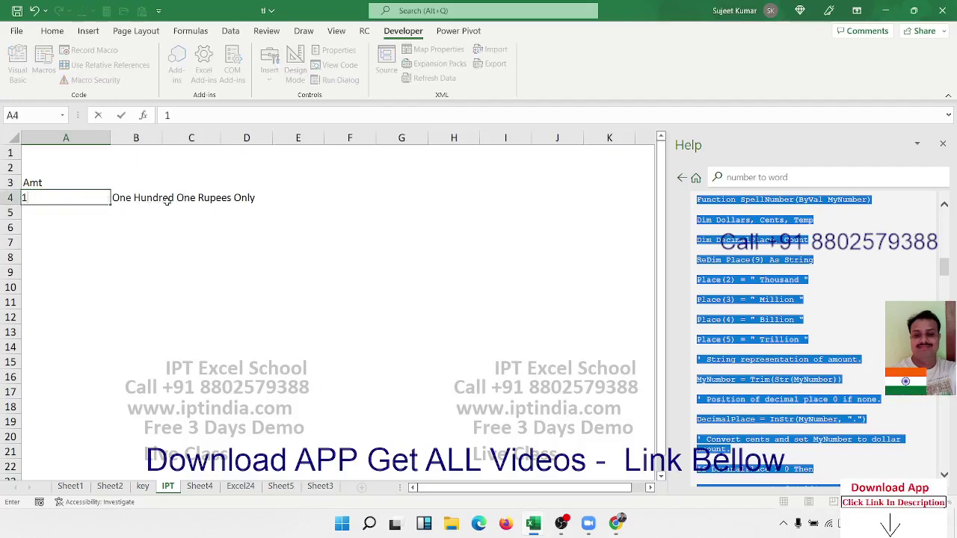
pyautogui.write('000')
pyautogui.press('Return')
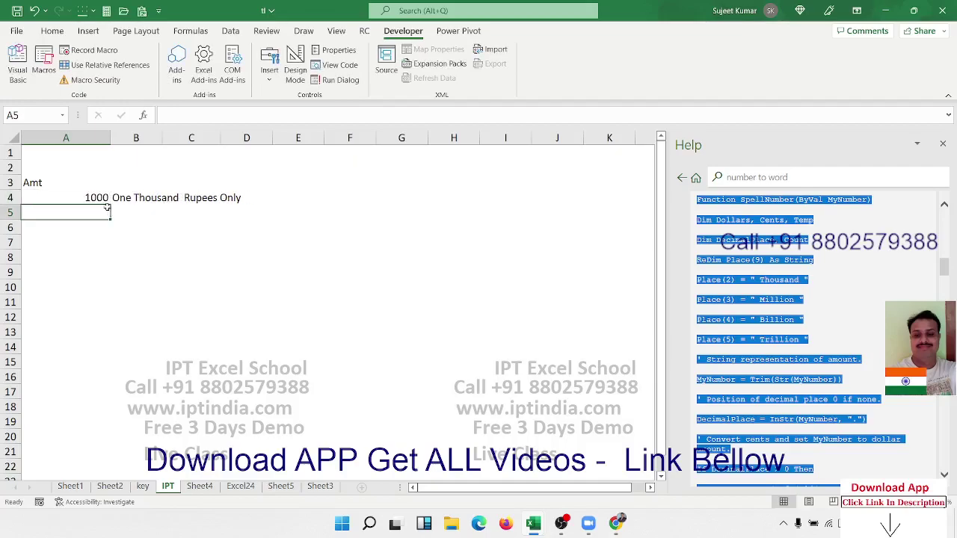
pyautogui.click(103, 198)
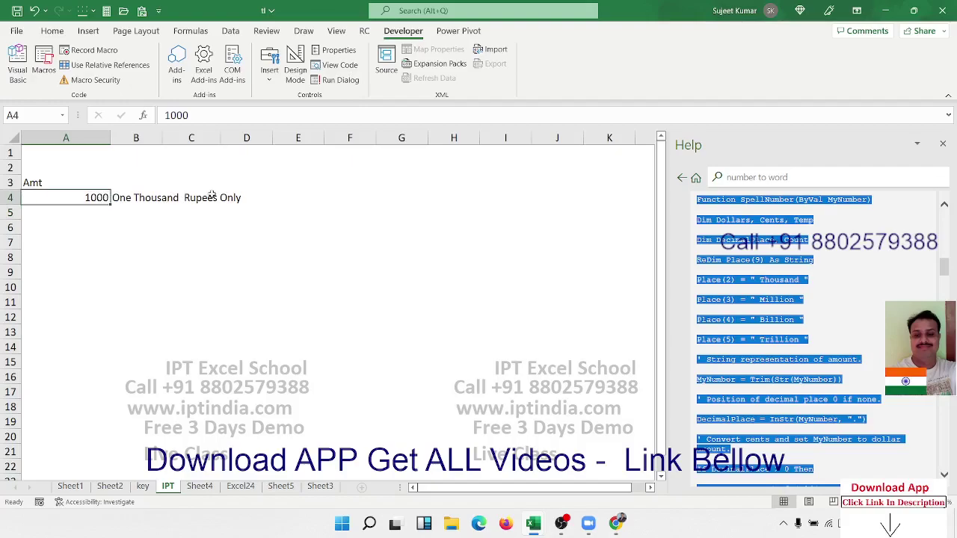
pyautogui.write('1500')
pyautogui.press('Return')
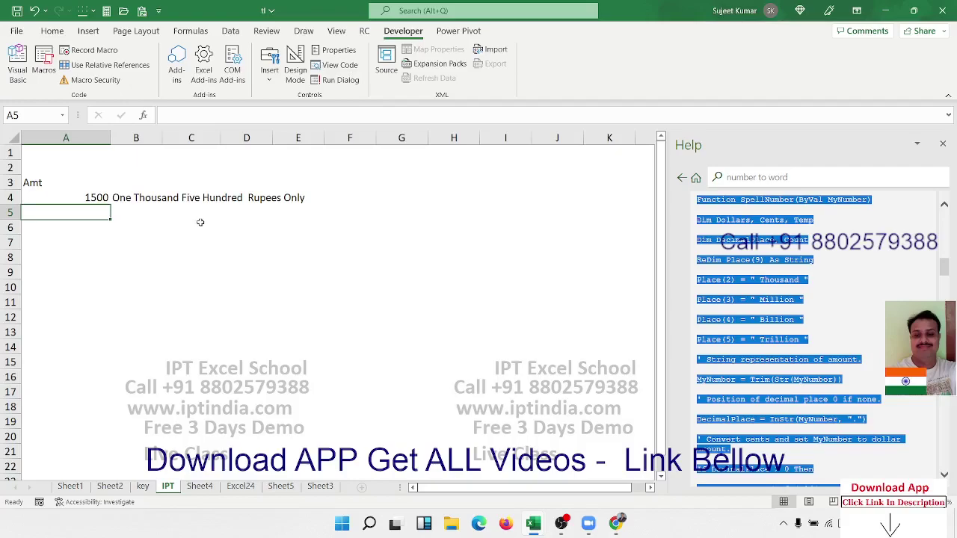
pyautogui.click(97, 198)
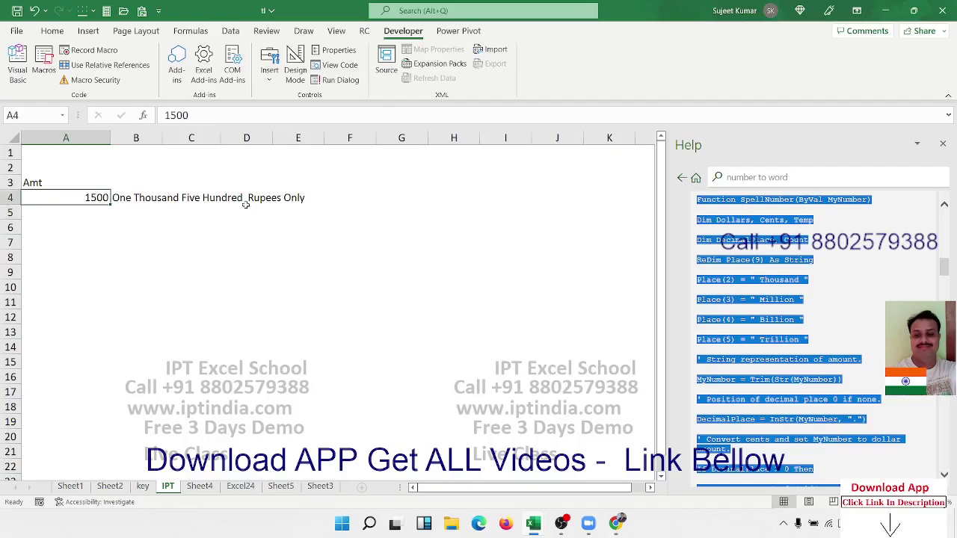
pyautogui.write('554465')
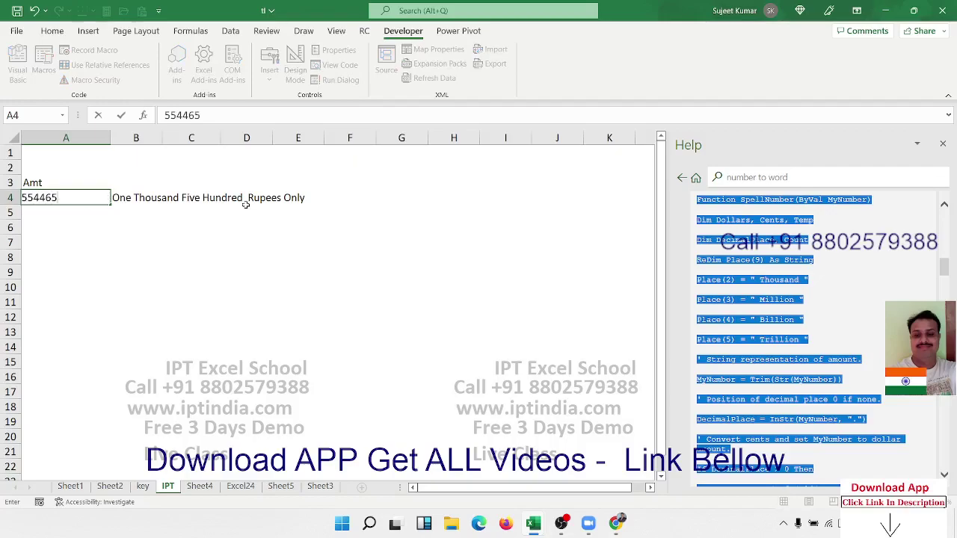
pyautogui.press('Return')
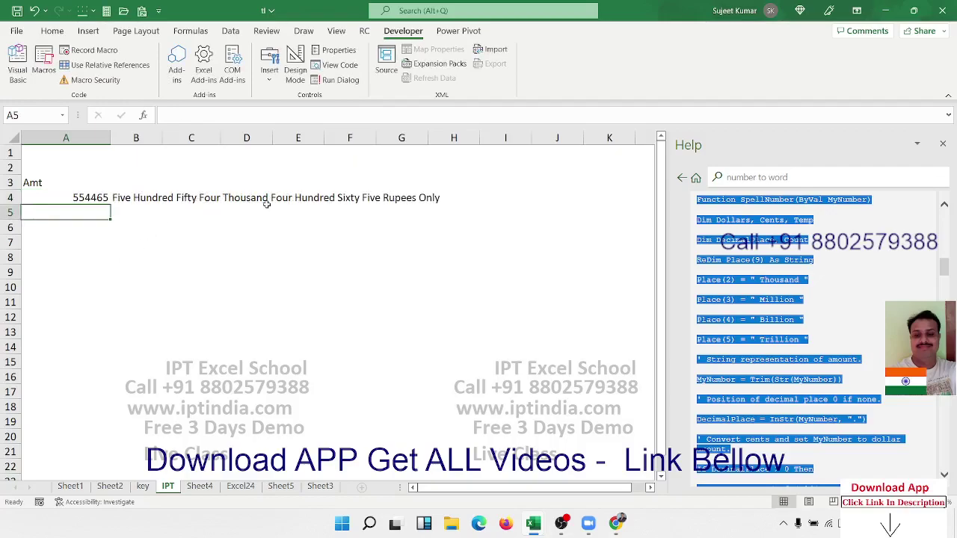
# - Enter 540236 in A4 and check that B4's =SpellNumber(A4) reads 'Rupees Only'
pyautogui.click(94, 198)
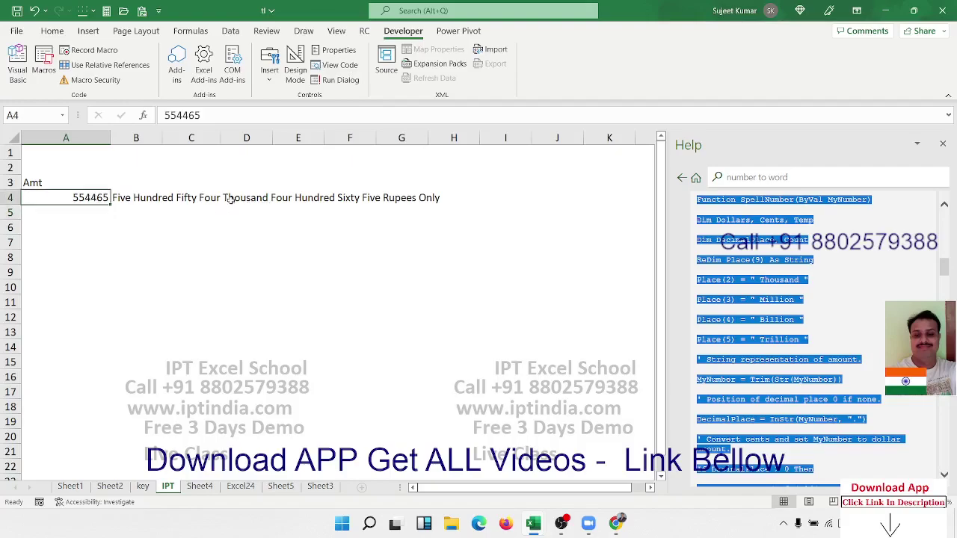
pyautogui.click(153, 198)
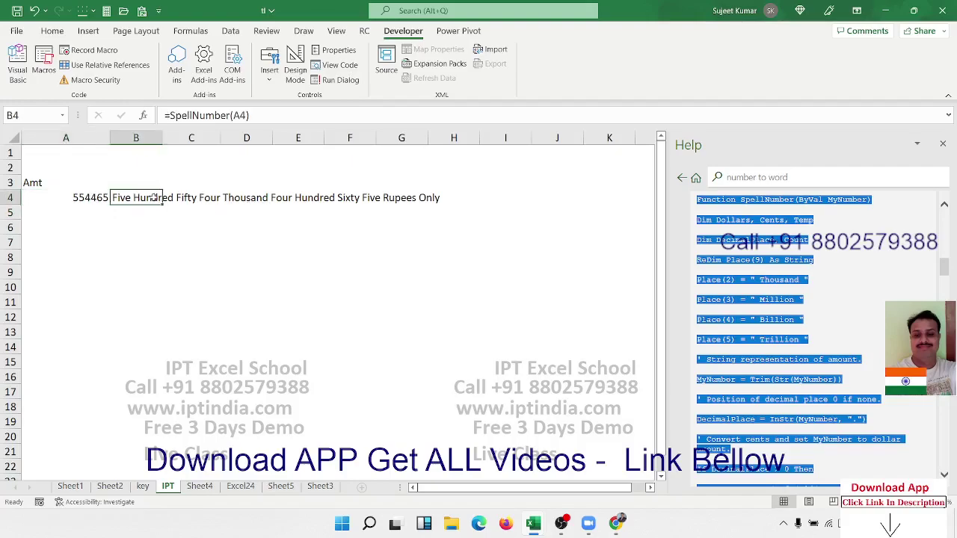
pyautogui.click(101, 198)
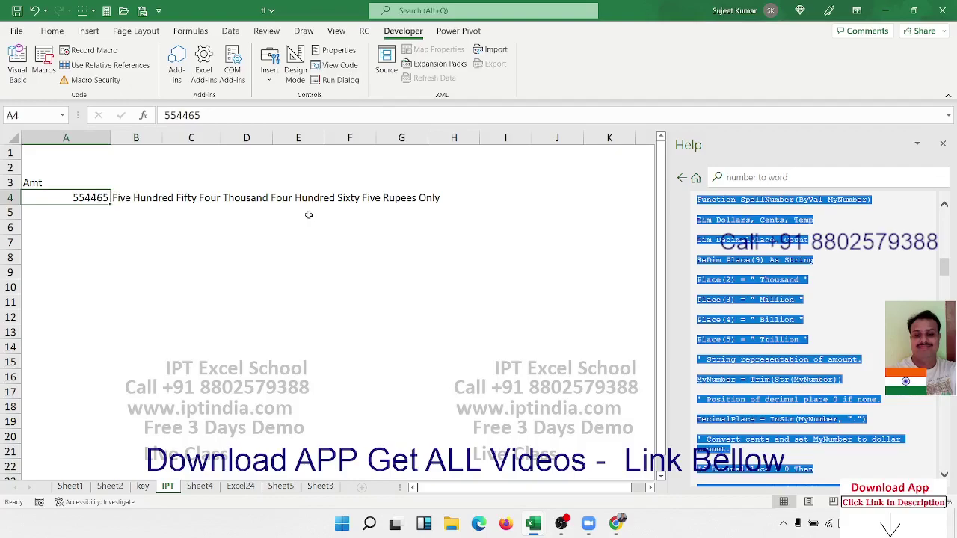
pyautogui.write('54')
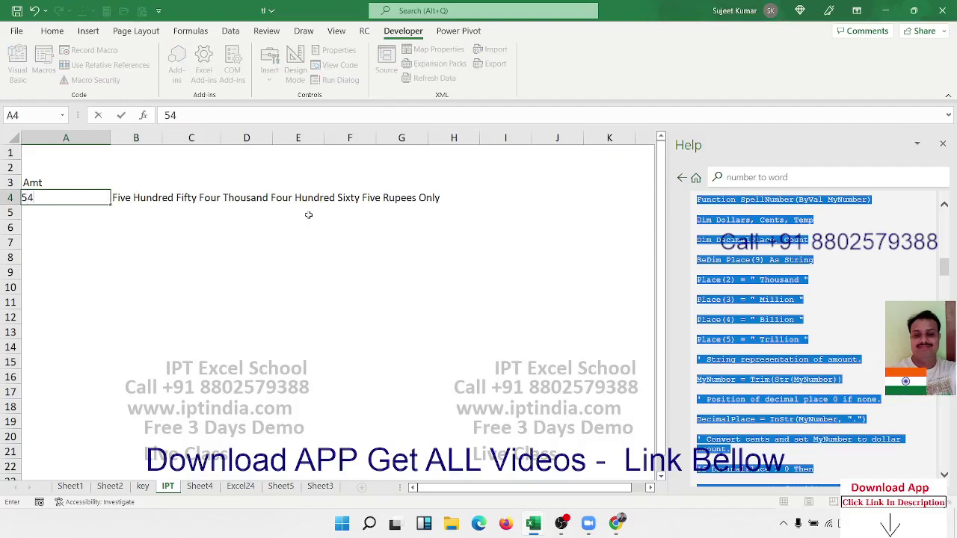
pyautogui.write('0236')
pyautogui.press('Return')
pyautogui.click(139, 200)
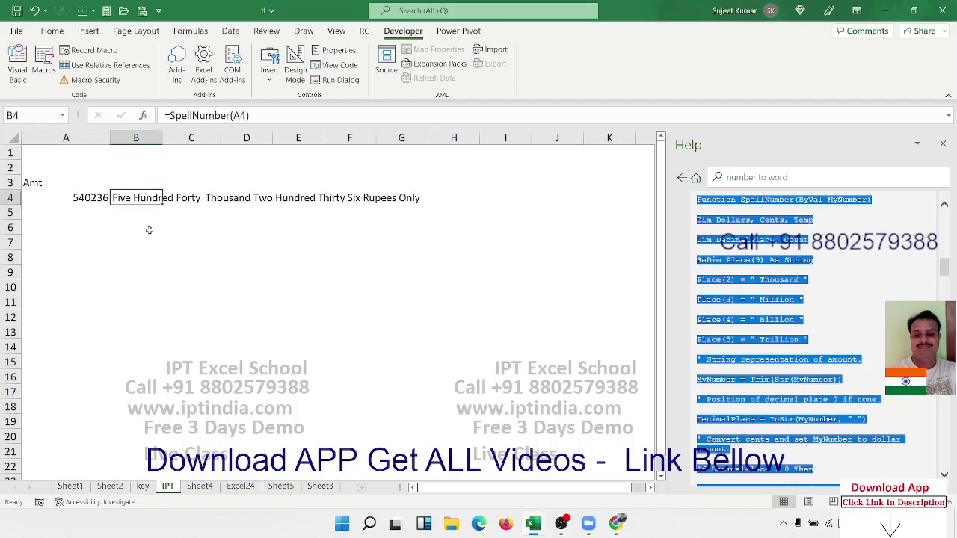
pyautogui.click(150, 227)
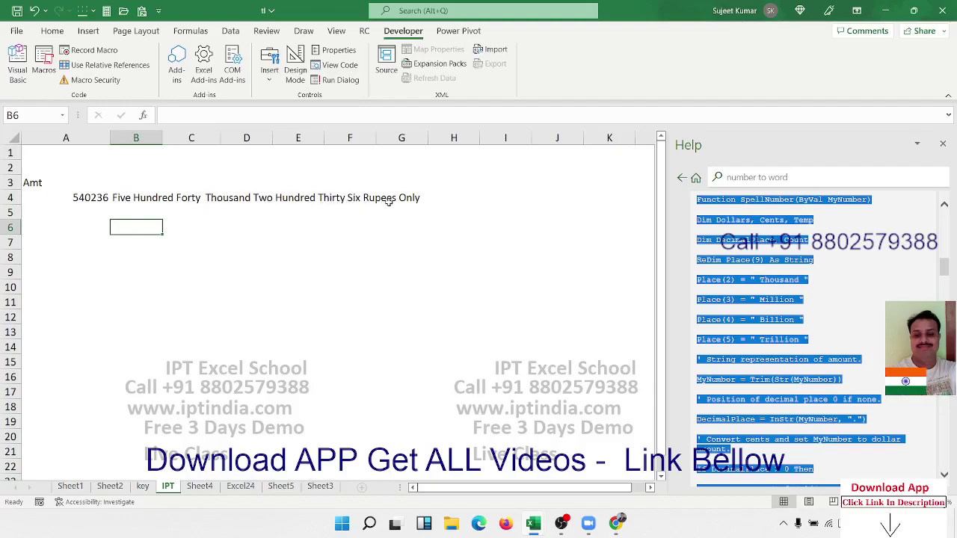
pyautogui.click(160, 198)
# - In the VBA editor, highlight the place words Thousand, Million and Trillion in SpellNumber
pyautogui.hotkey('alt', 'F11')
pyautogui.scroll(1, 282, 239)
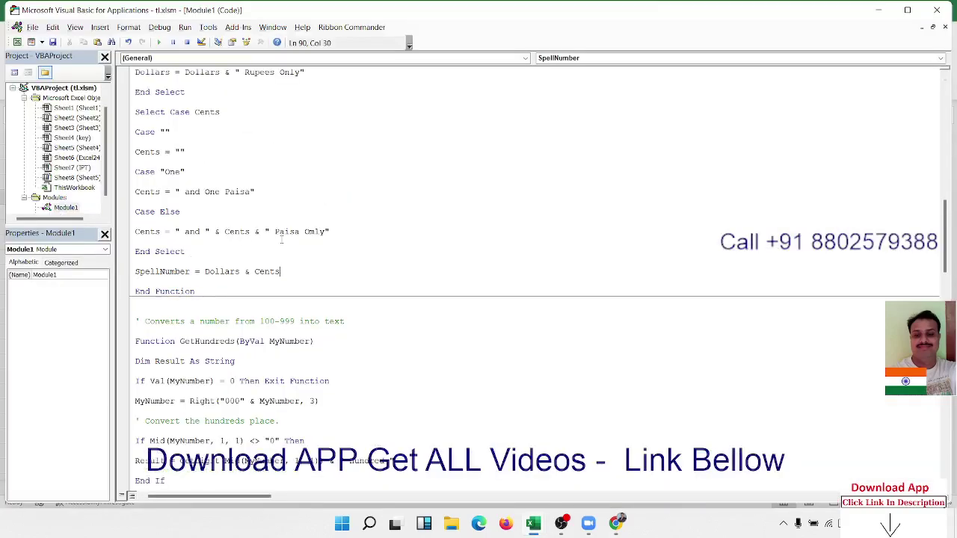
pyautogui.scroll(1, 281, 239)
pyautogui.scroll(2, 281, 239)
pyautogui.scroll(1, 282, 239)
pyautogui.scroll(3, 282, 239)
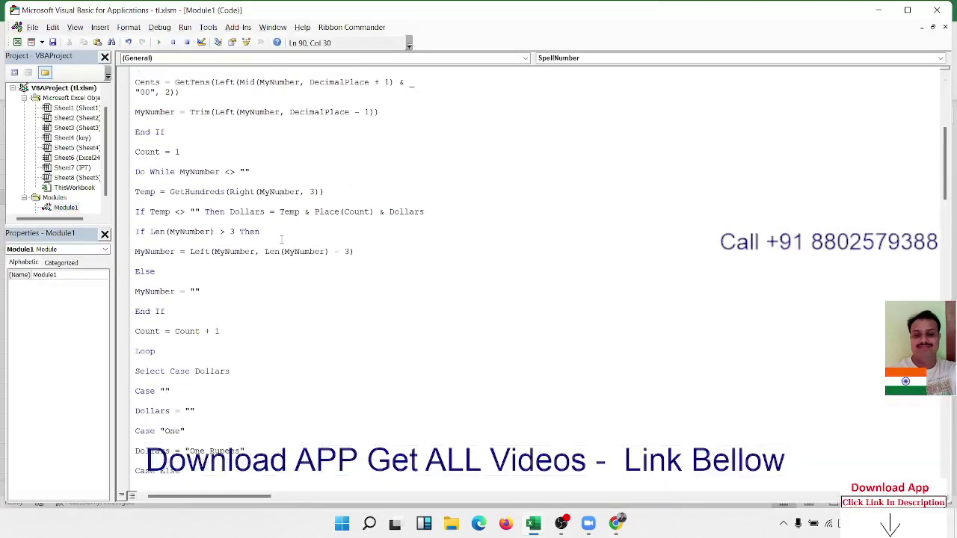
pyautogui.scroll(4, 282, 240)
pyautogui.scroll(2, 282, 239)
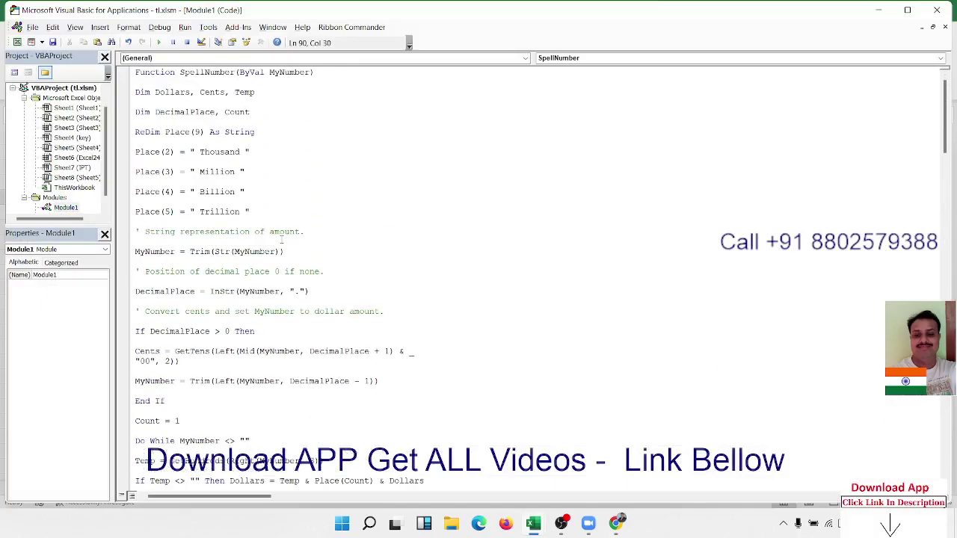
pyautogui.doubleClick(212, 152)
pyautogui.doubleClick(214, 172)
pyautogui.click(208, 182)
pyautogui.doubleClick(213, 211)
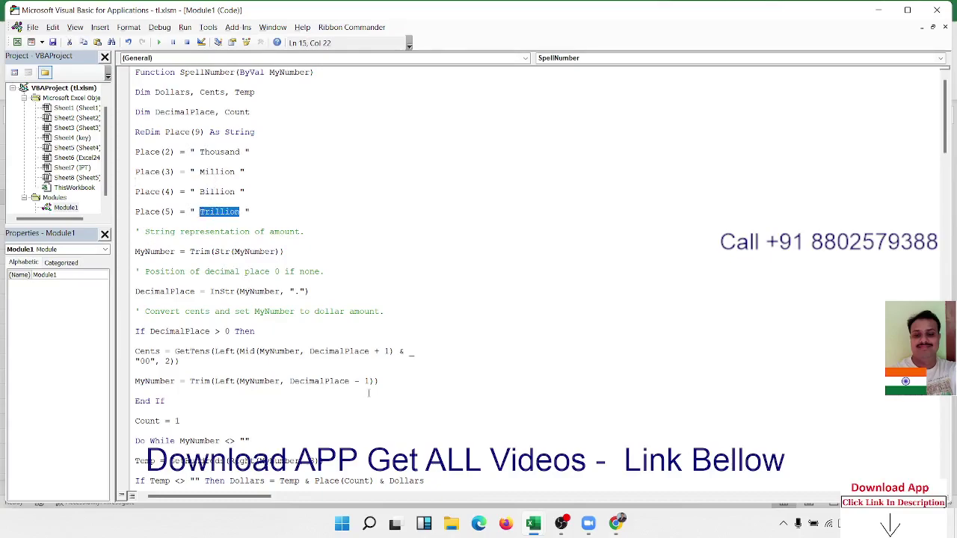
# - Revisit the Thousand and Million place-word lines in the SpellNumber code
pyautogui.scroll(-2, 365, 364)
pyautogui.scroll(-1, 365, 364)
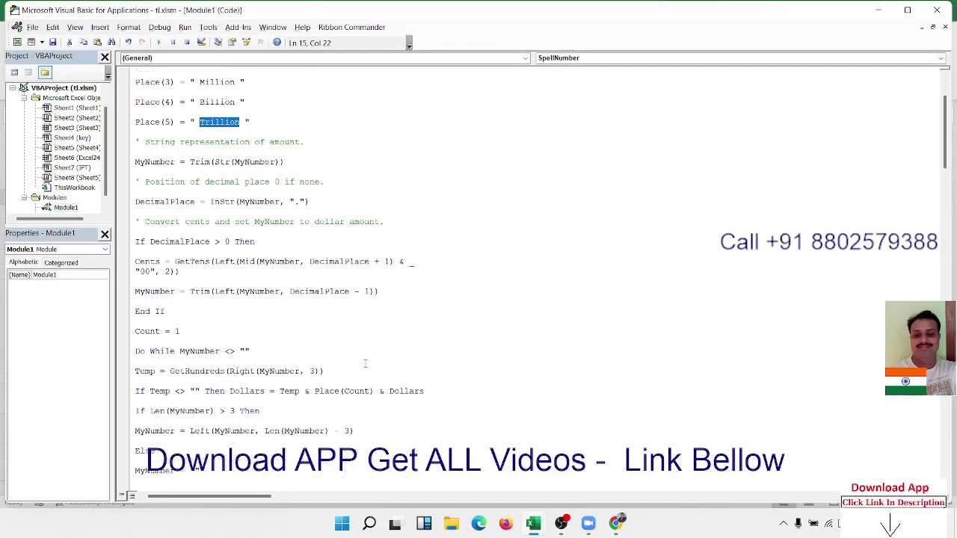
pyautogui.scroll(-1, 366, 364)
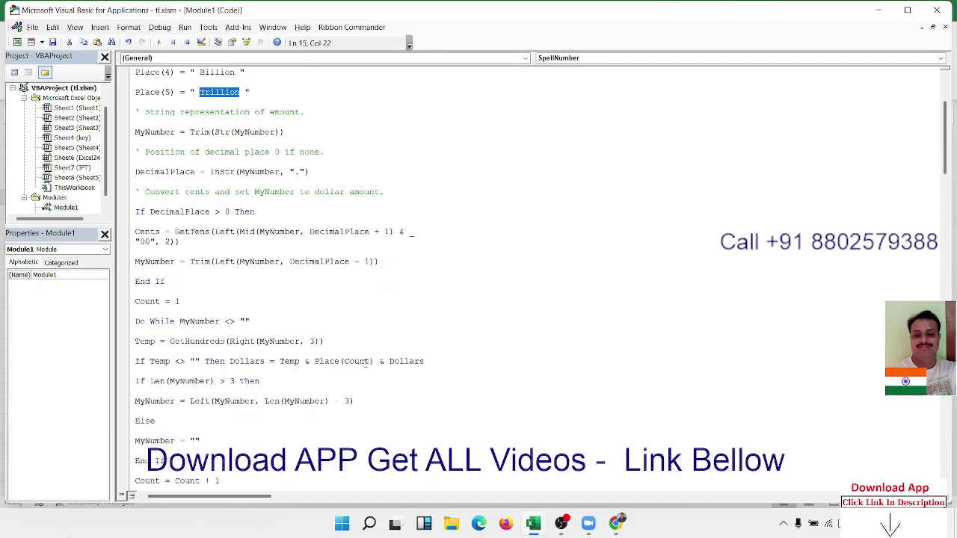
pyautogui.scroll(2, 366, 361)
pyautogui.scroll(2, 366, 364)
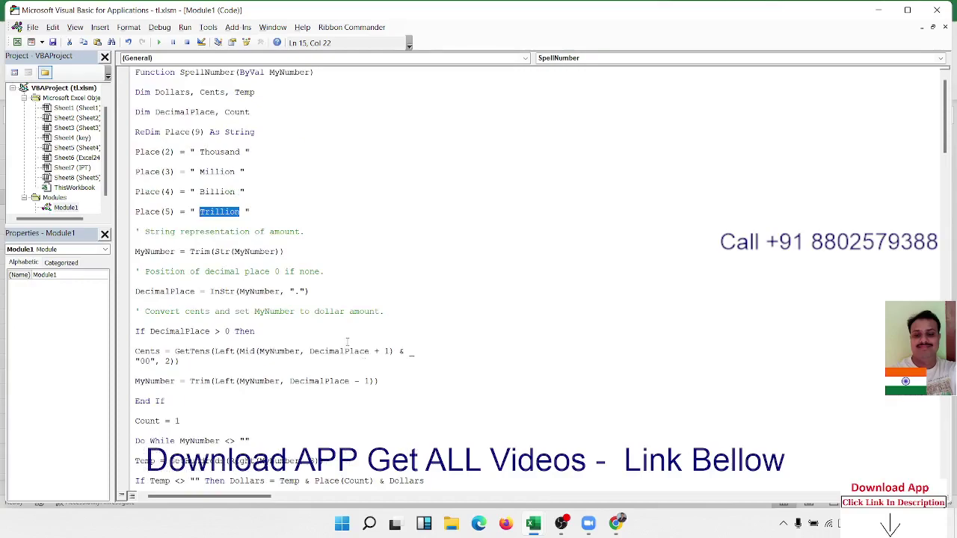
pyautogui.click(200, 142)
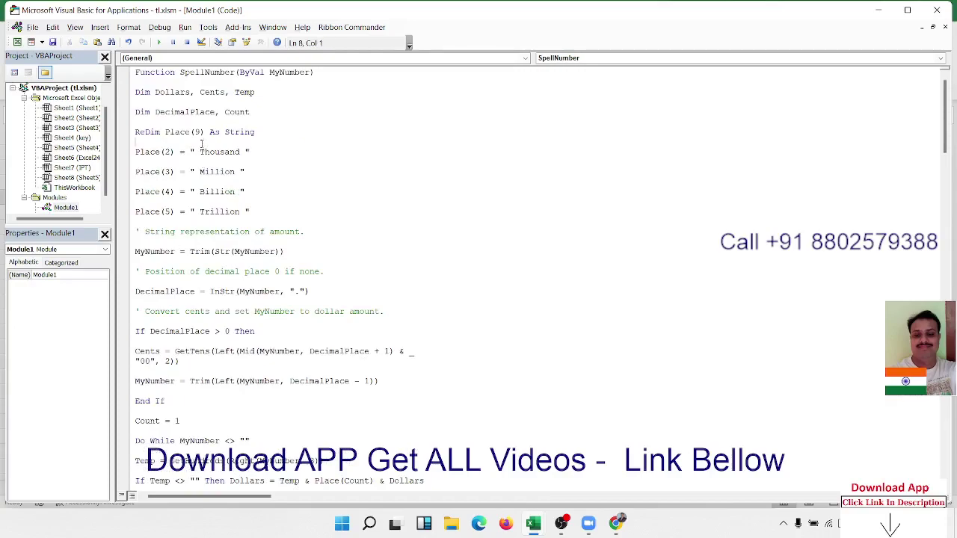
pyautogui.doubleClick(208, 152)
pyautogui.click(264, 164)
pyautogui.click(264, 170)
# - Highlight the code from Loop to the One Rupees case, then review GetHundreds and GetTens
pyautogui.scroll(-2, 315, 303)
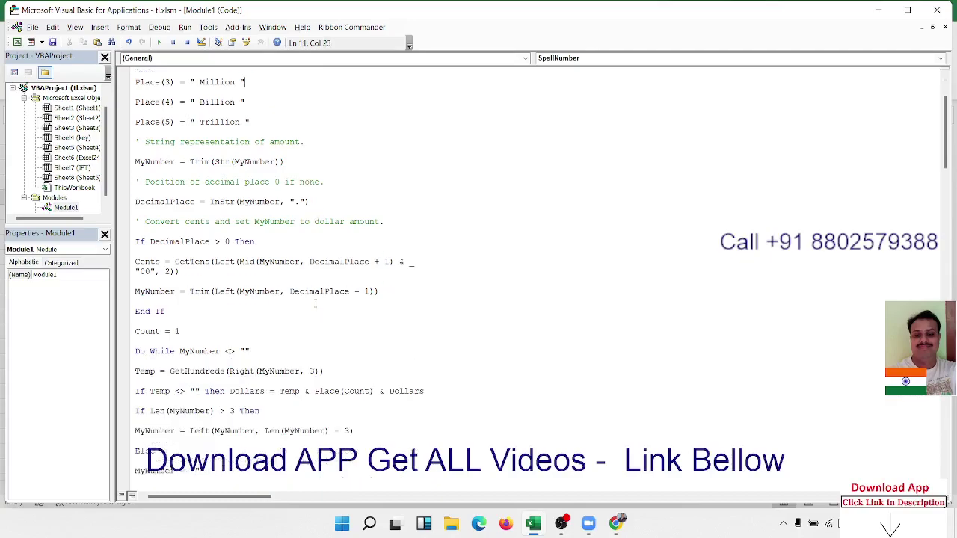
pyautogui.scroll(-1, 315, 303)
pyautogui.scroll(-1, 314, 302)
pyautogui.scroll(-2, 315, 303)
pyautogui.scroll(-2, 315, 302)
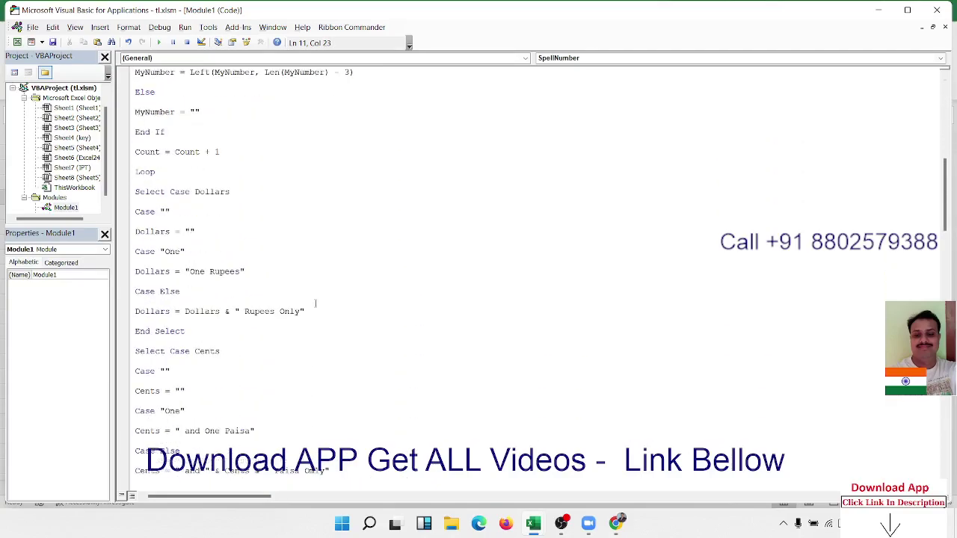
pyautogui.moveTo(140, 171); pyautogui.dragTo(379, 294)
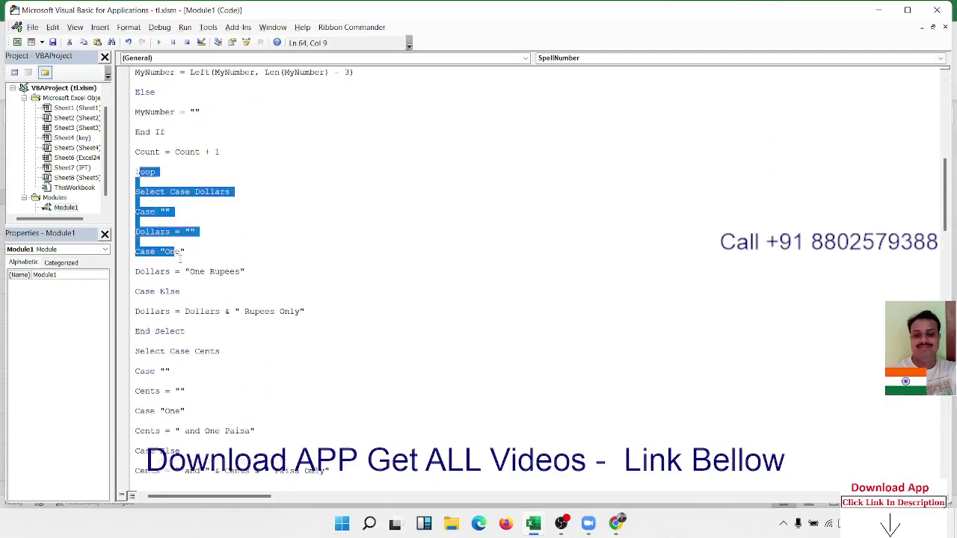
pyautogui.click(379, 295)
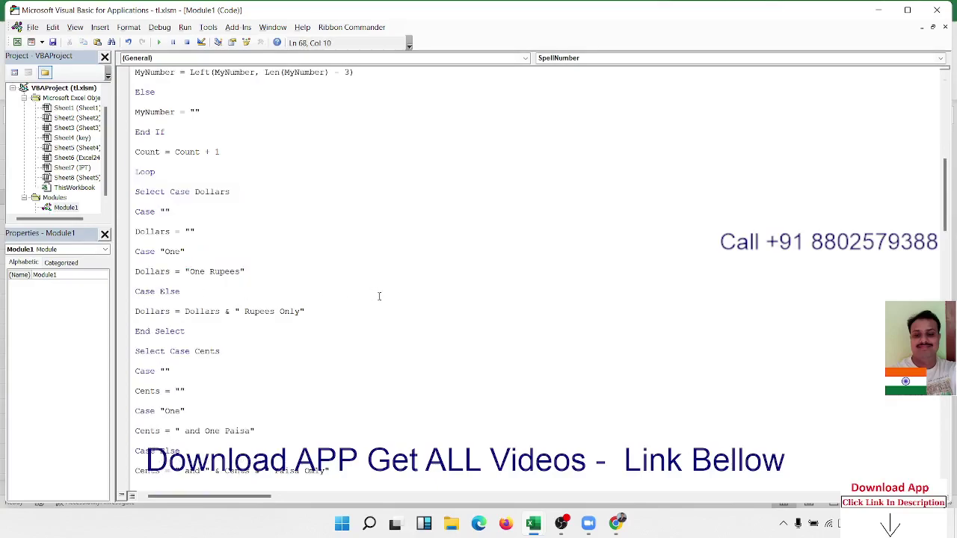
pyautogui.scroll(-1, 379, 296)
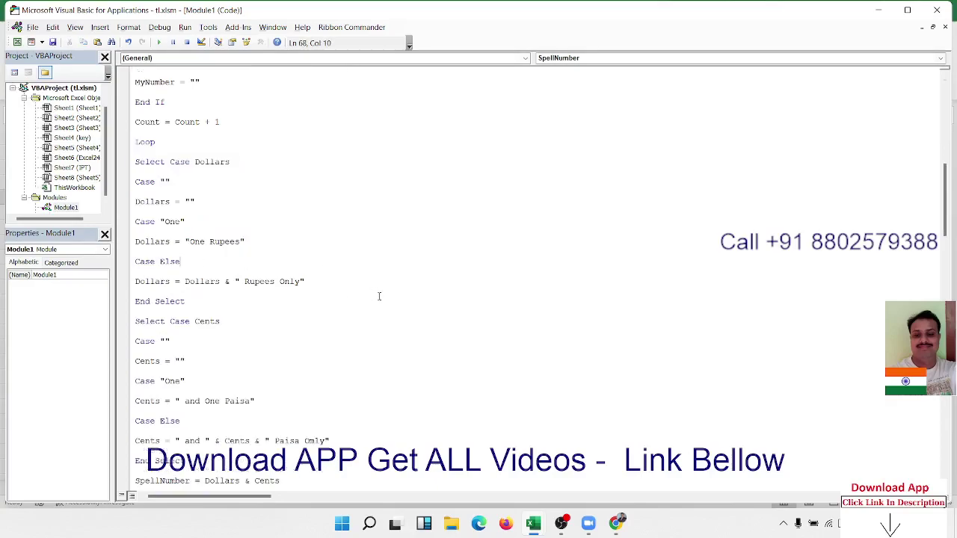
pyautogui.scroll(-1, 379, 296)
pyautogui.scroll(-2, 379, 296)
pyautogui.scroll(-1, 378, 296)
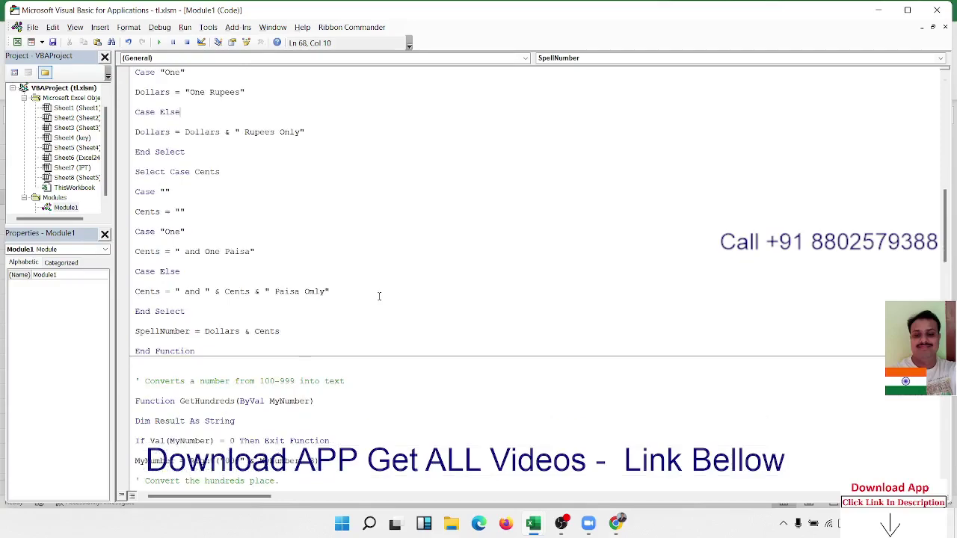
pyautogui.scroll(-2, 379, 296)
pyautogui.scroll(-1, 379, 296)
pyautogui.scroll(-1, 379, 296)
pyautogui.scroll(-2, 379, 296)
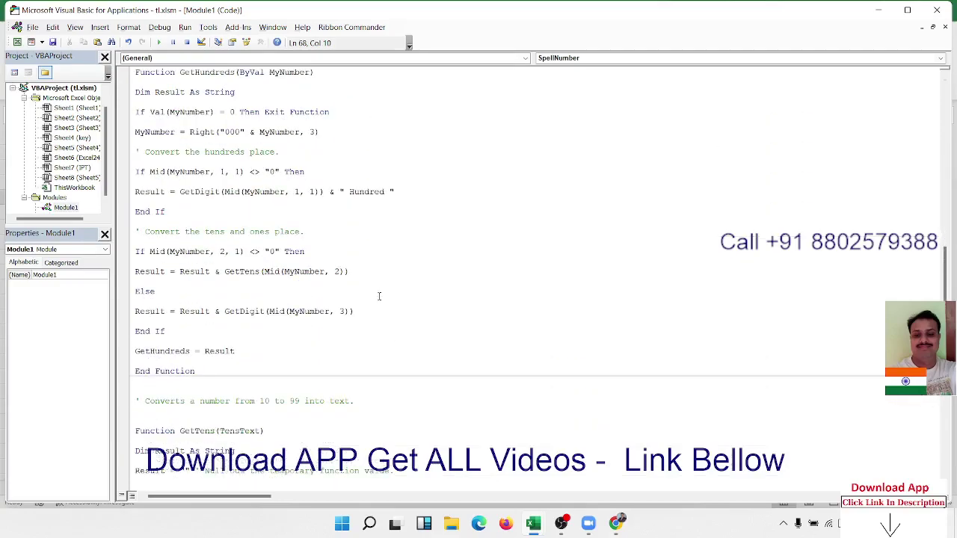
pyautogui.scroll(-2, 379, 295)
pyautogui.scroll(-2, 477, 301)
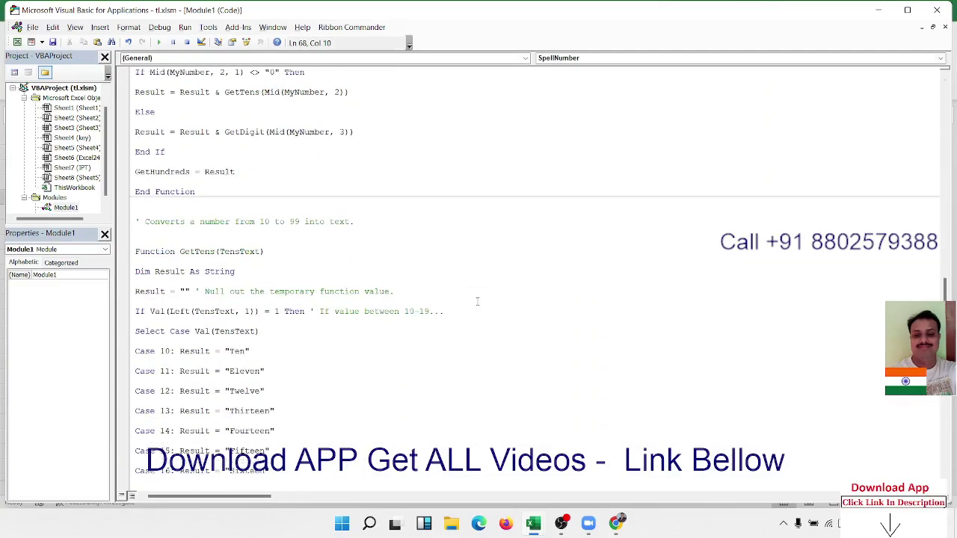
pyautogui.scroll(-2, 477, 301)
pyautogui.scroll(-1, 478, 301)
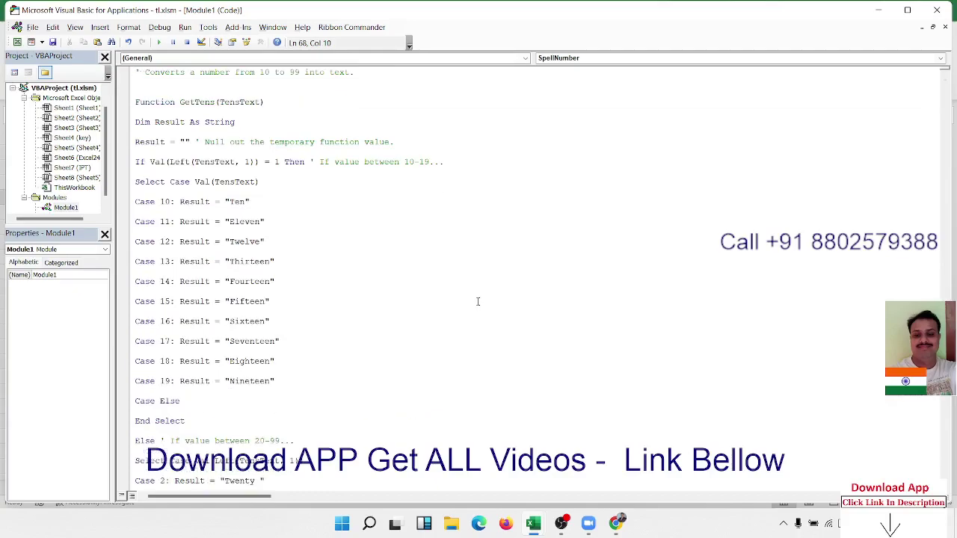
pyautogui.scroll(-1, 477, 301)
pyautogui.scroll(-1, 478, 301)
pyautogui.scroll(-1, 478, 301)
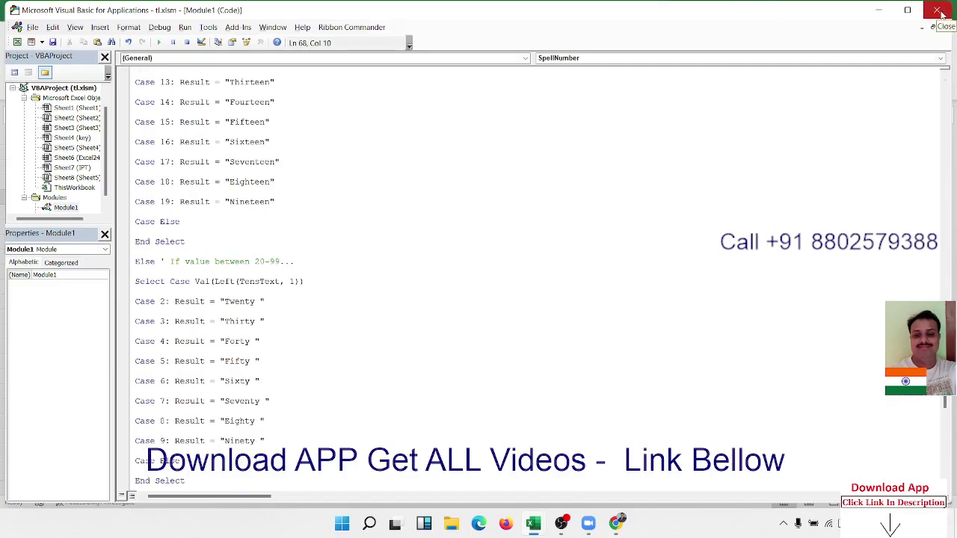
# - Close the VBA editor and the Help pane, returning to the IPT sheet showing B4's result
pyautogui.click(940, 11)
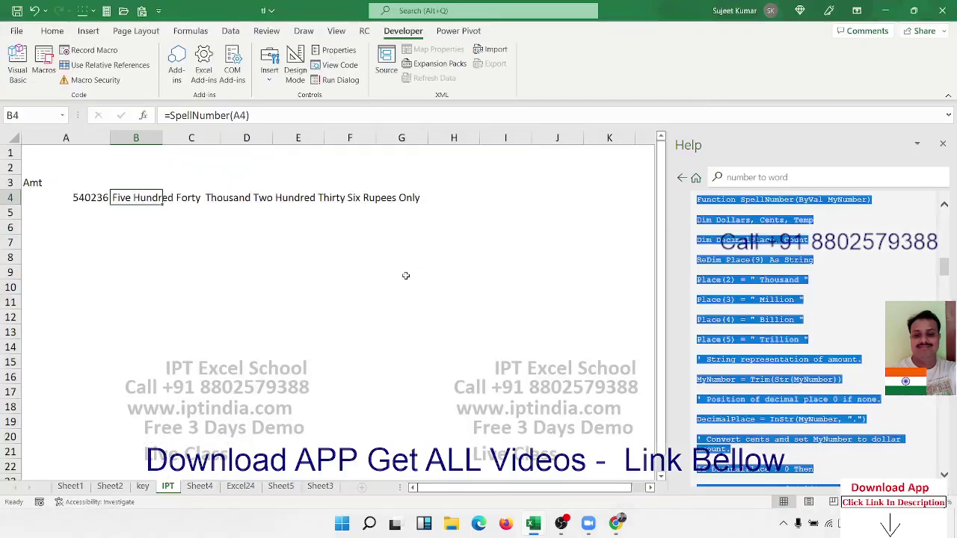
pyautogui.click(943, 143)
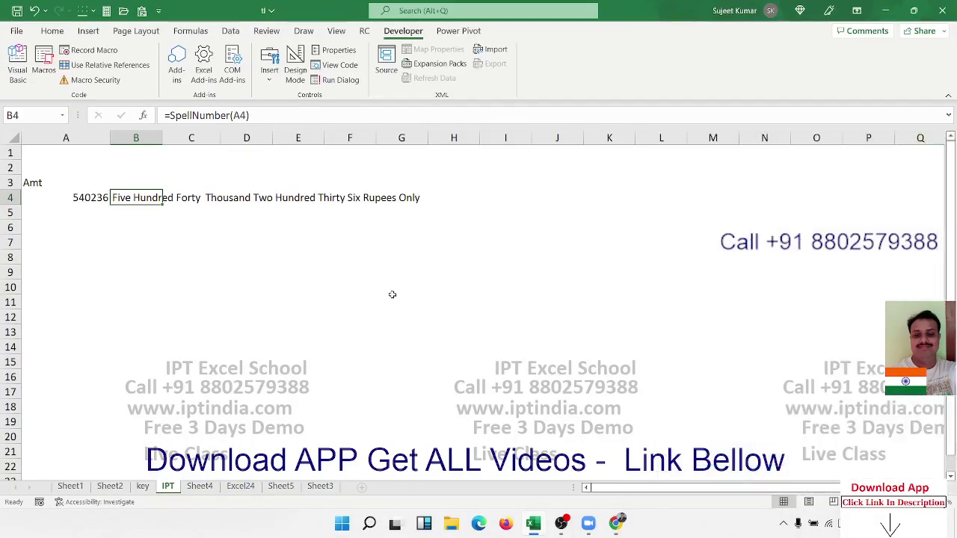
pyautogui.moveTo(64, 316); pyautogui.dragTo(317, 464)
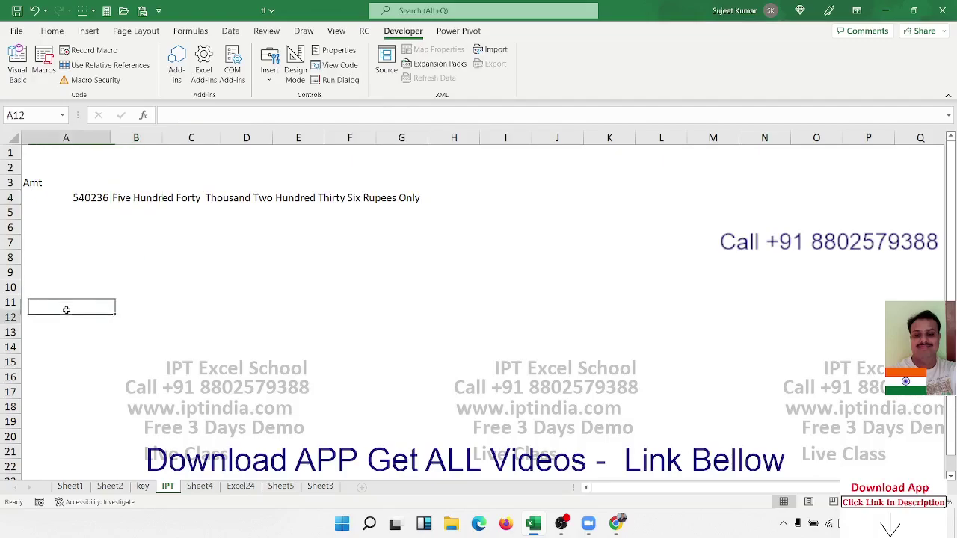
pyautogui.click(364, 332)
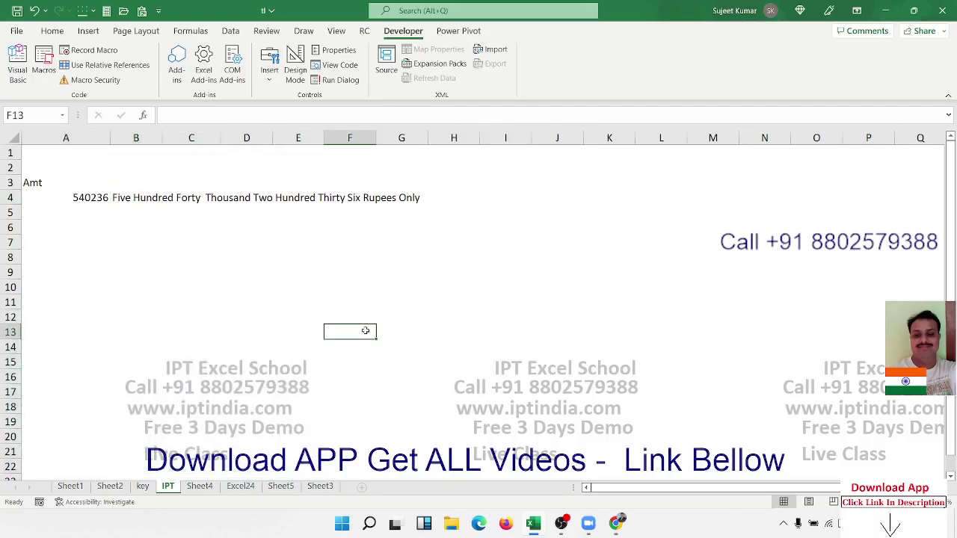